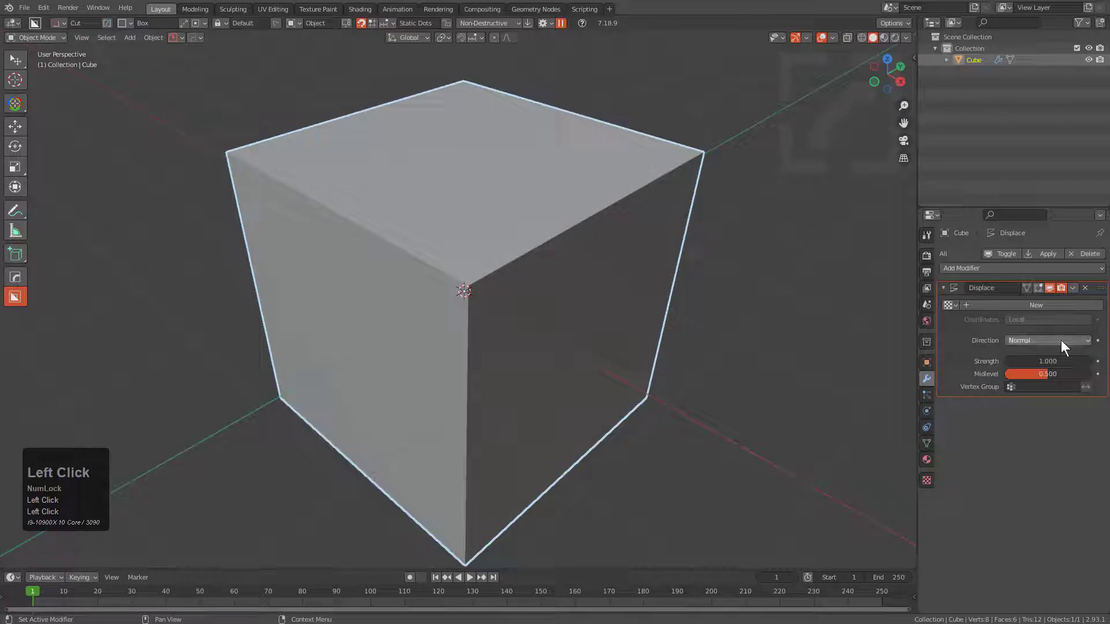
Set the cube's Displace modifier to the X direction with a Strength of -15
{"action": "left_click", "coordinate": [1060, 341]}
{"action": "left_click", "coordinate": [1045, 349]}
{"action": "left_click_drag", "start_coordinate": [1069, 373], "coordinate": [1037, 374]}
{"action": "scroll", "coordinate": [484, 239], "scroll_direction": "down", "scroll_amount": 3}
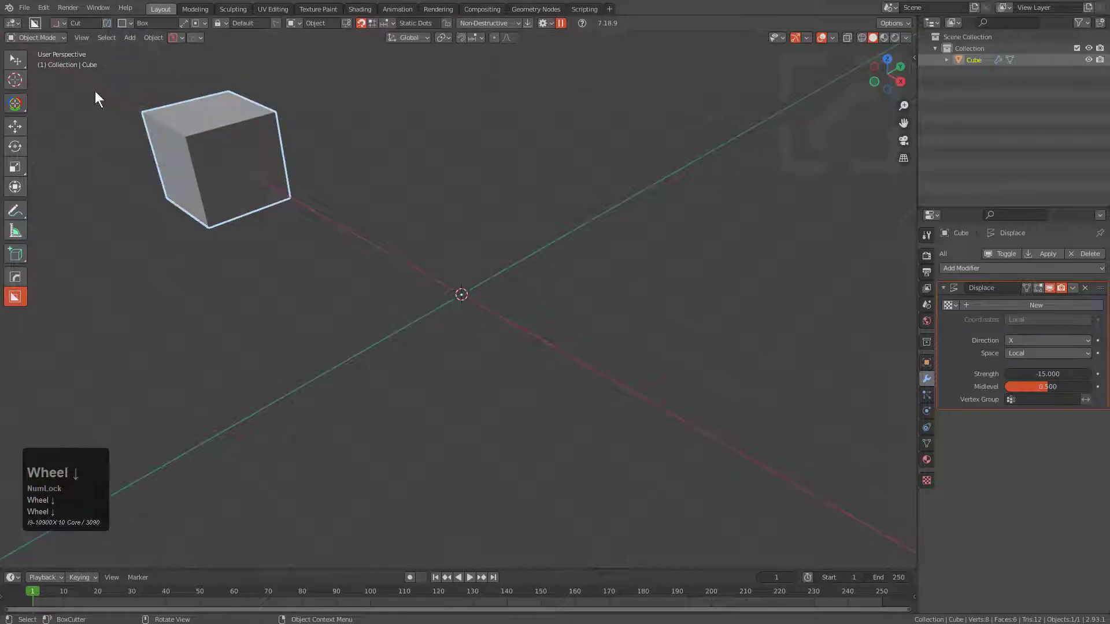
Add a sphere-shaped empty at the world origin
{"action": "key", "text": "shift+a"}
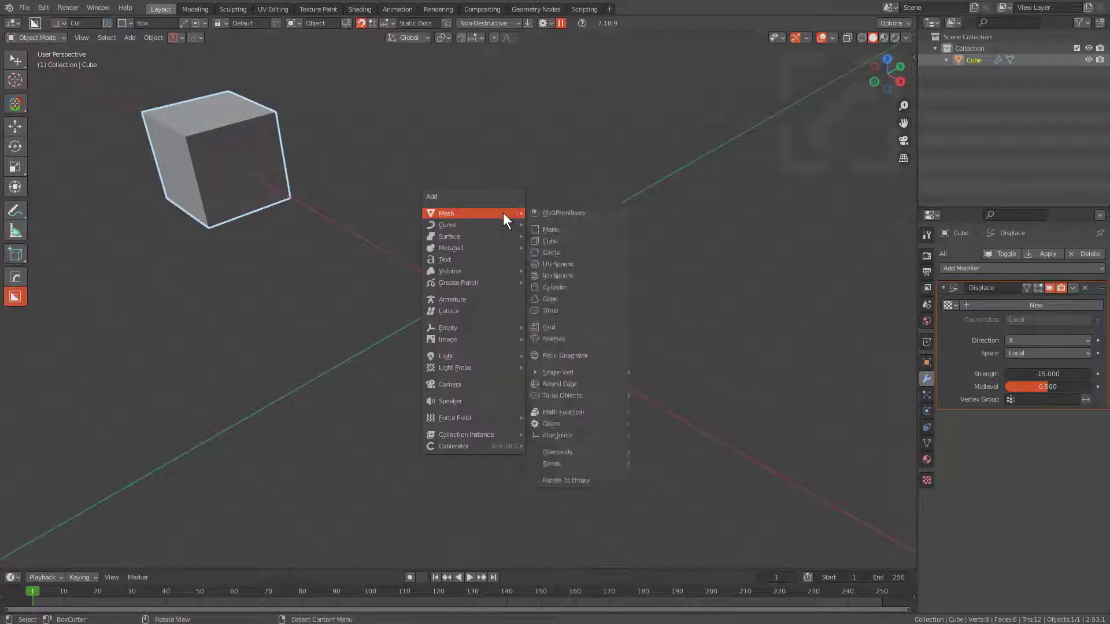
{"action": "left_click", "coordinate": [463, 328]}
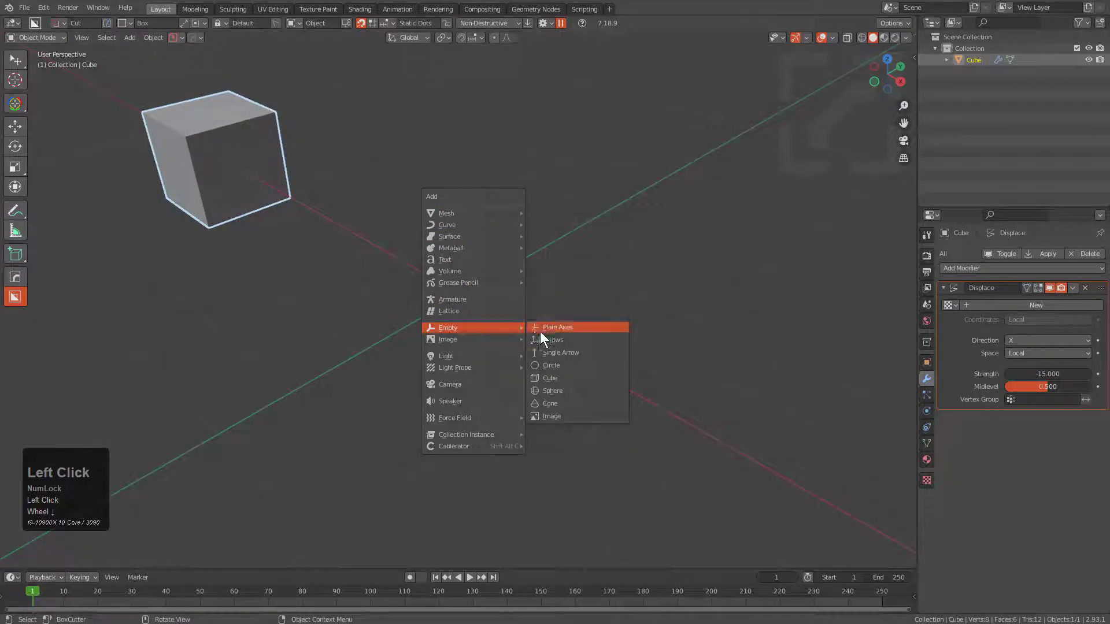
{"action": "left_click", "coordinate": [559, 390]}
Add an Array modifier to the cube, replacing Relative Offset with Object Offset that uses the Empty
{"action": "left_click", "coordinate": [234, 136]}
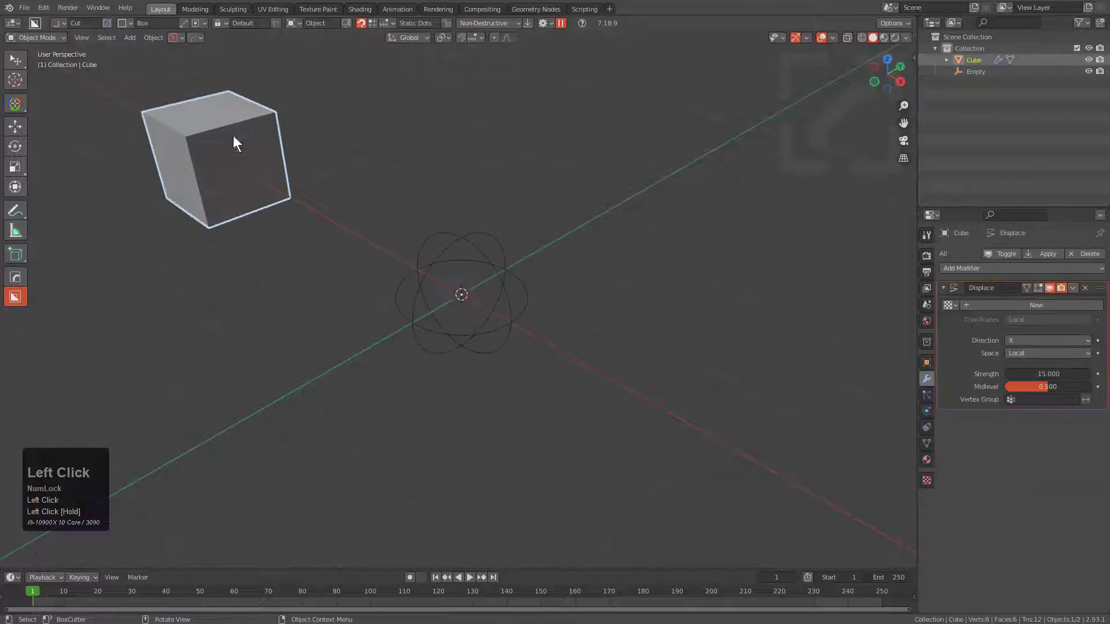
{"action": "left_click", "coordinate": [972, 267]}
{"action": "left_click", "coordinate": [891, 298]}
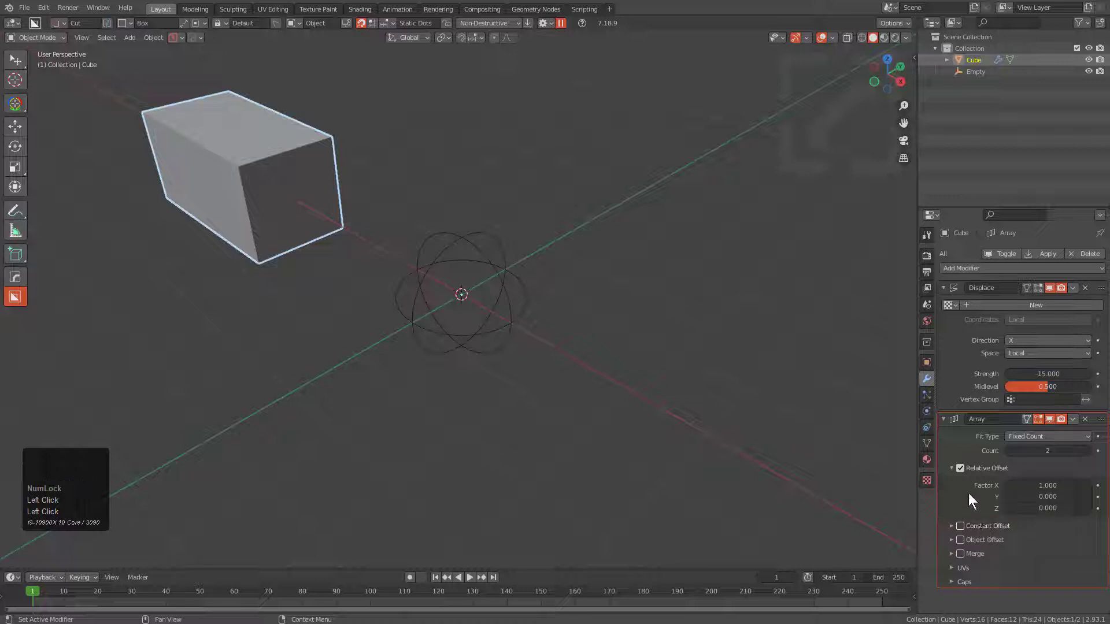
{"action": "left_click", "coordinate": [960, 468]}
{"action": "left_click", "coordinate": [960, 540]}
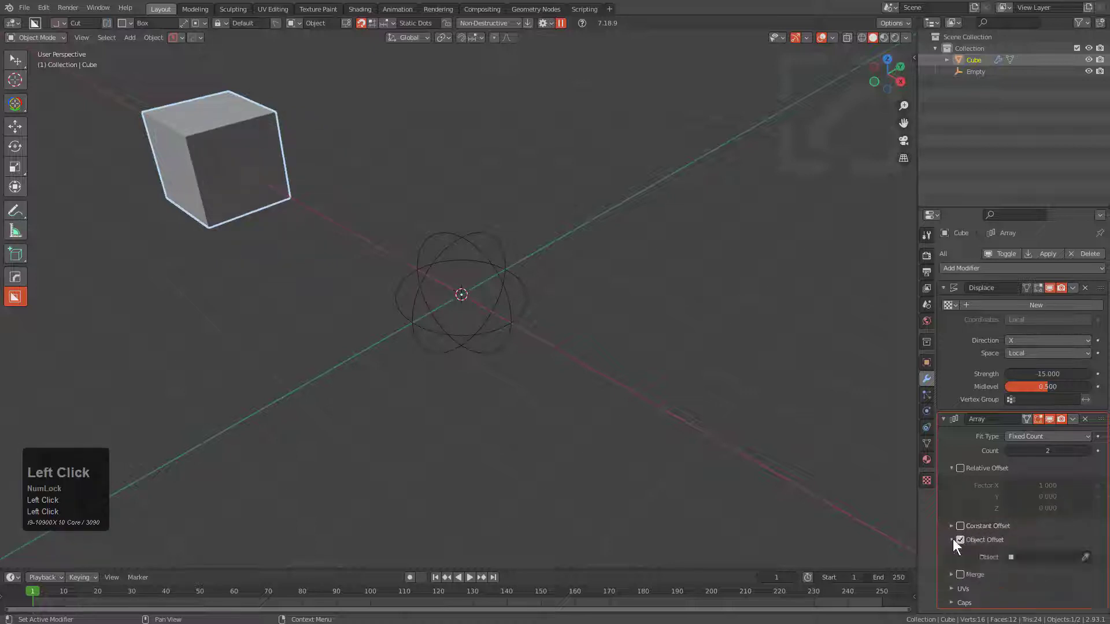
{"action": "left_click", "coordinate": [1077, 557]}
{"action": "key", "text": "Return"}
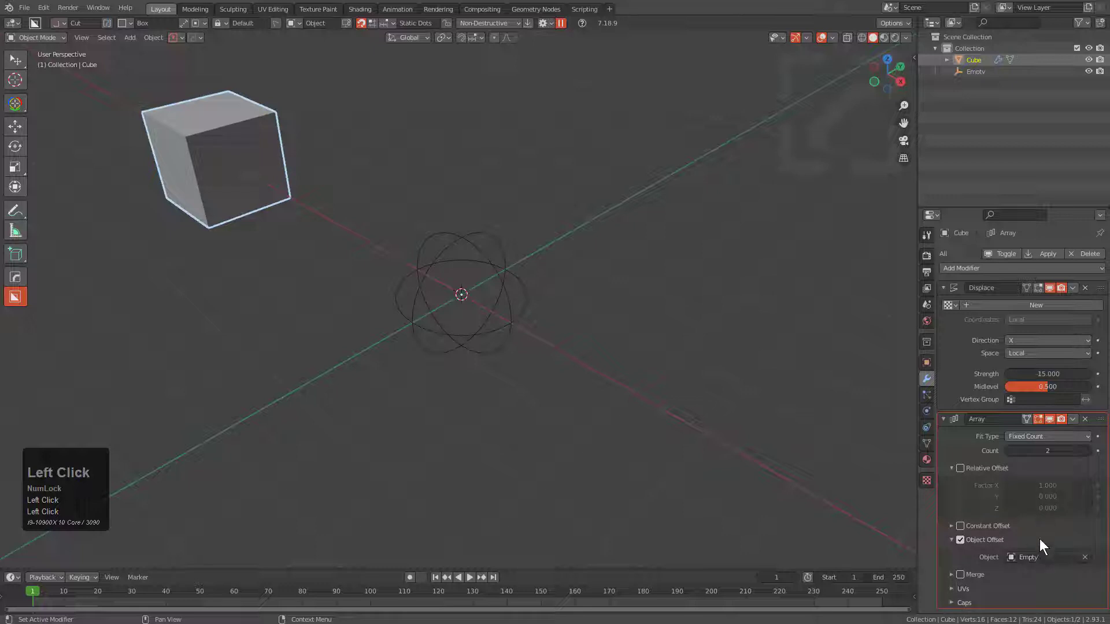
Copy the data path of the Array modifier's Count, and add a driver to the empty's Z rotation
{"action": "right_click", "coordinate": [1043, 450]}
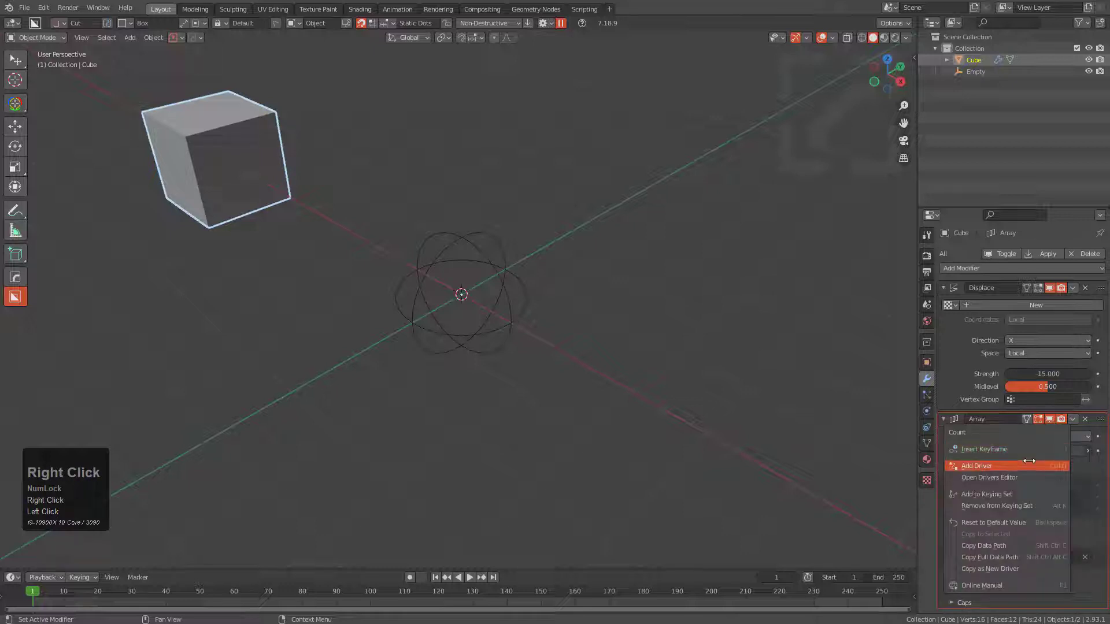
{"action": "left_click", "coordinate": [1011, 546]}
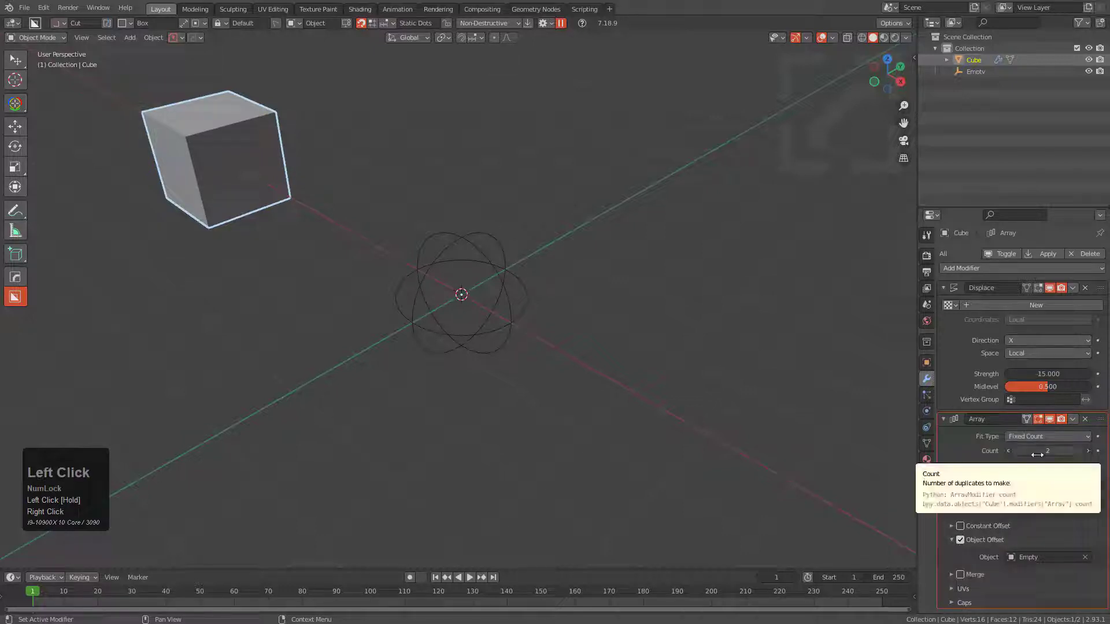
{"action": "left_click", "coordinate": [514, 269]}
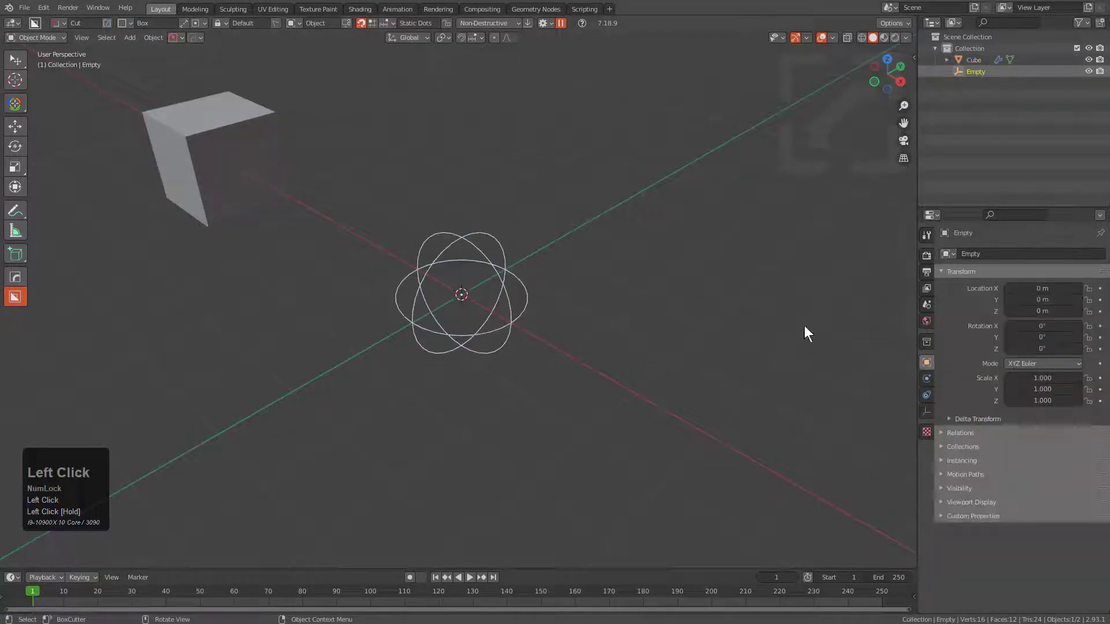
{"action": "right_click", "coordinate": [1030, 349]}
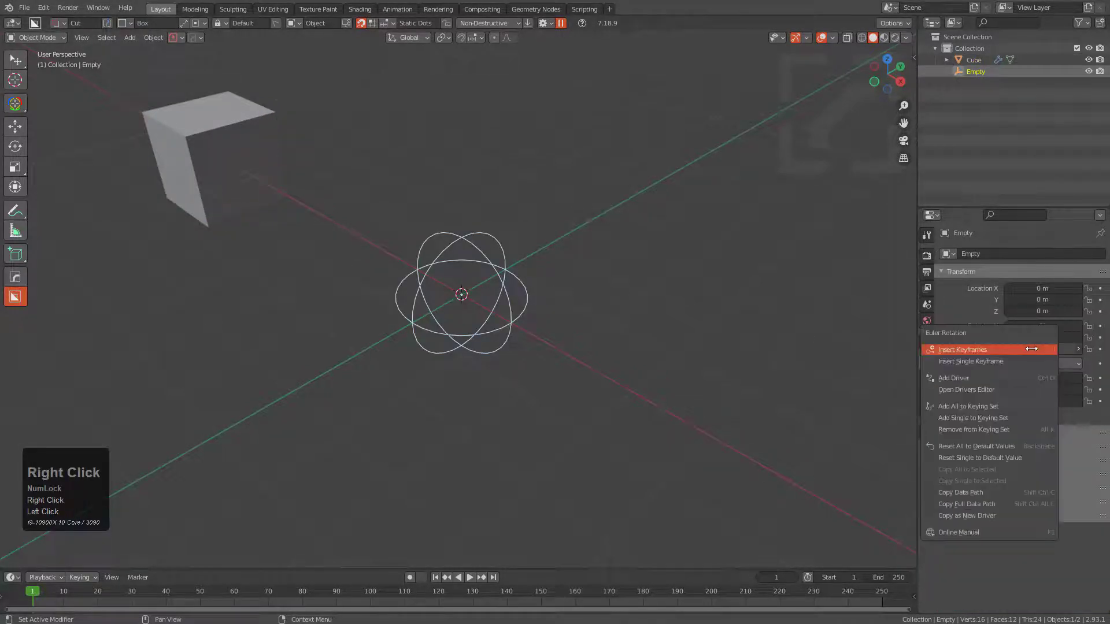
{"action": "left_click", "coordinate": [1021, 378]}
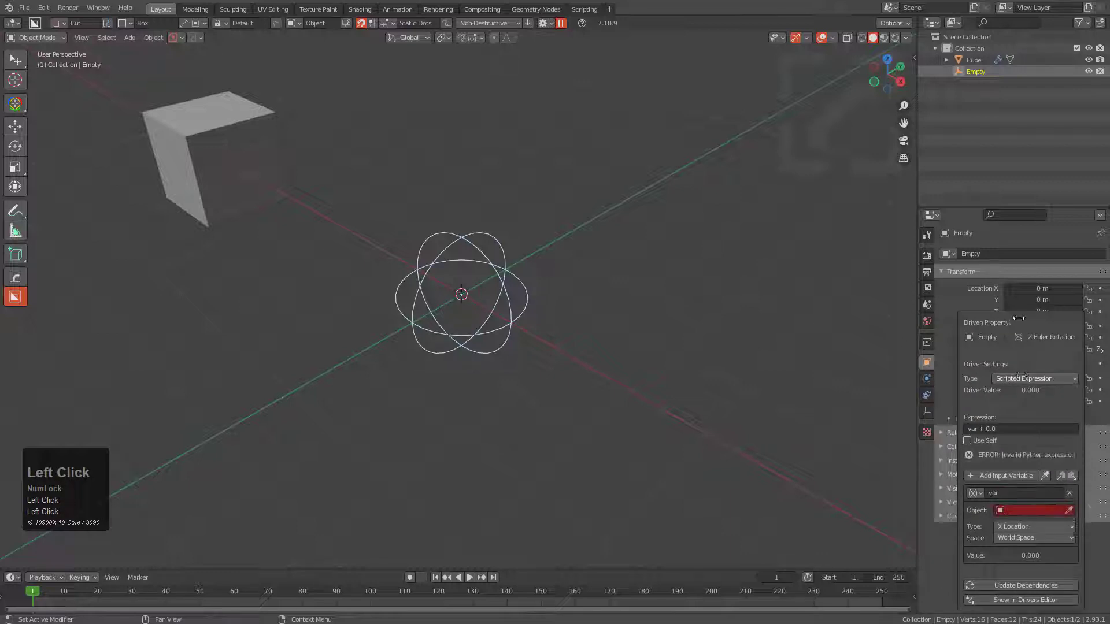
{"action": "left_click_drag", "start_coordinate": [962, 294], "coordinate": [896, 277]}
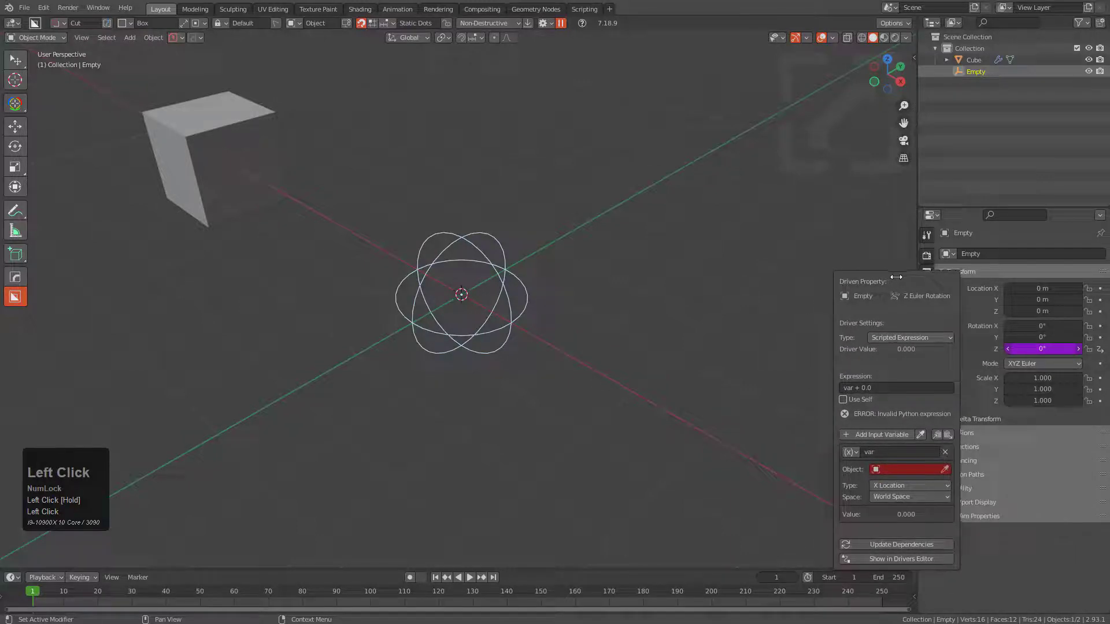
{"action": "right_click", "coordinate": [1017, 348]}
{"action": "left_click", "coordinate": [982, 386]}
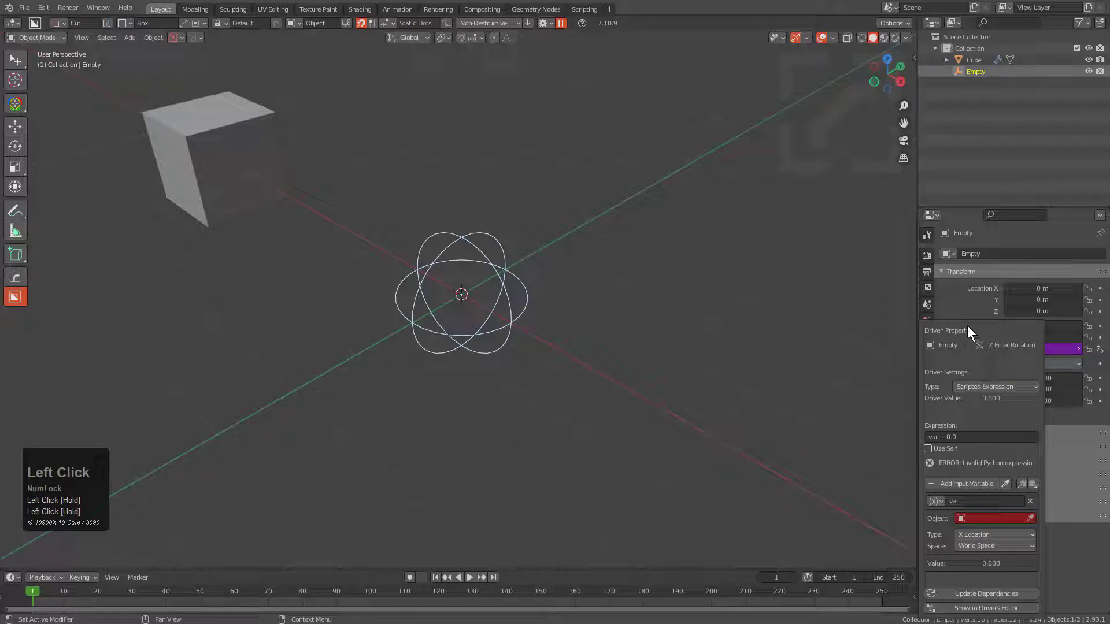
{"action": "left_click_drag", "start_coordinate": [967, 325], "coordinate": [966, 243]}
Rename the driver variable to count and make it a Single Property reading modifiers["Array"].count from the Cube
{"action": "left_click", "coordinate": [977, 420]}
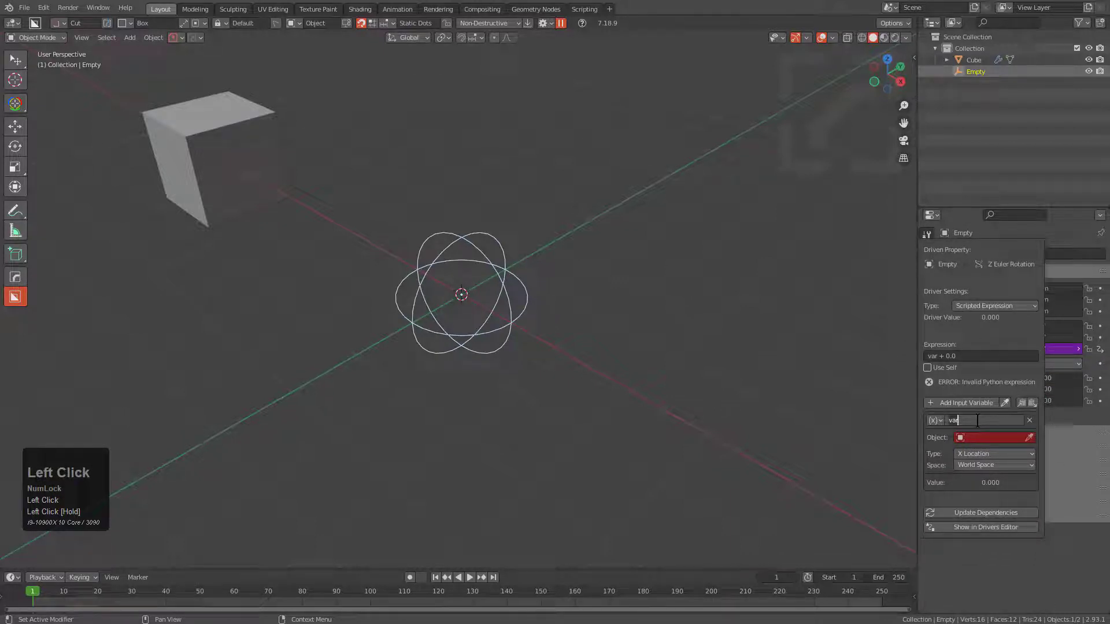
{"action": "type", "text": "count"}
{"action": "key", "text": "Return"}
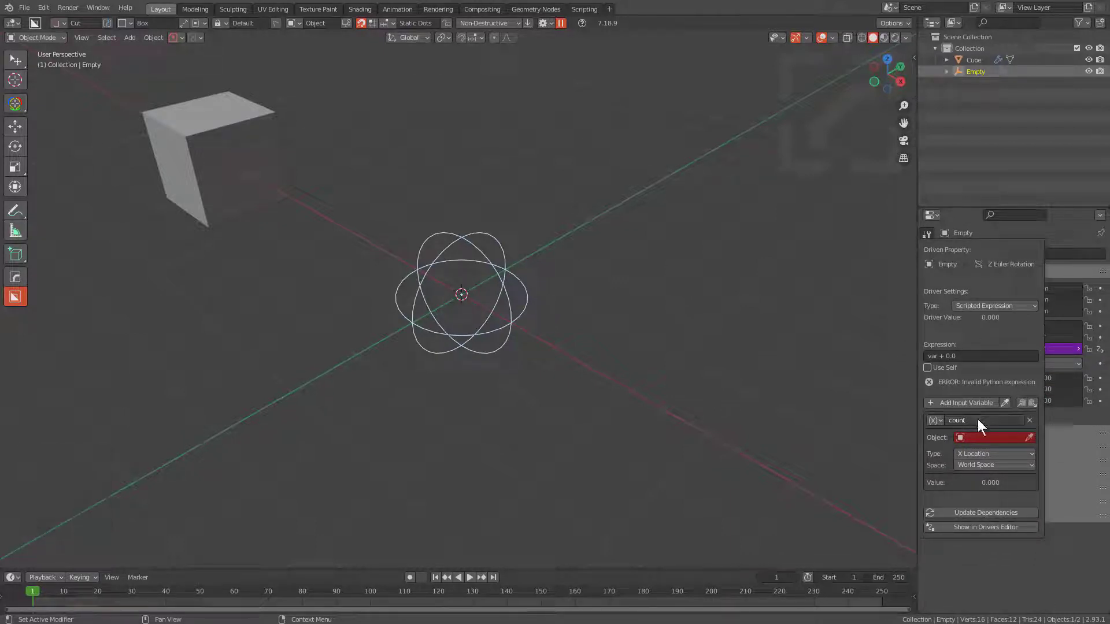
{"action": "left_click", "coordinate": [989, 438]}
{"action": "left_click", "coordinate": [966, 455]}
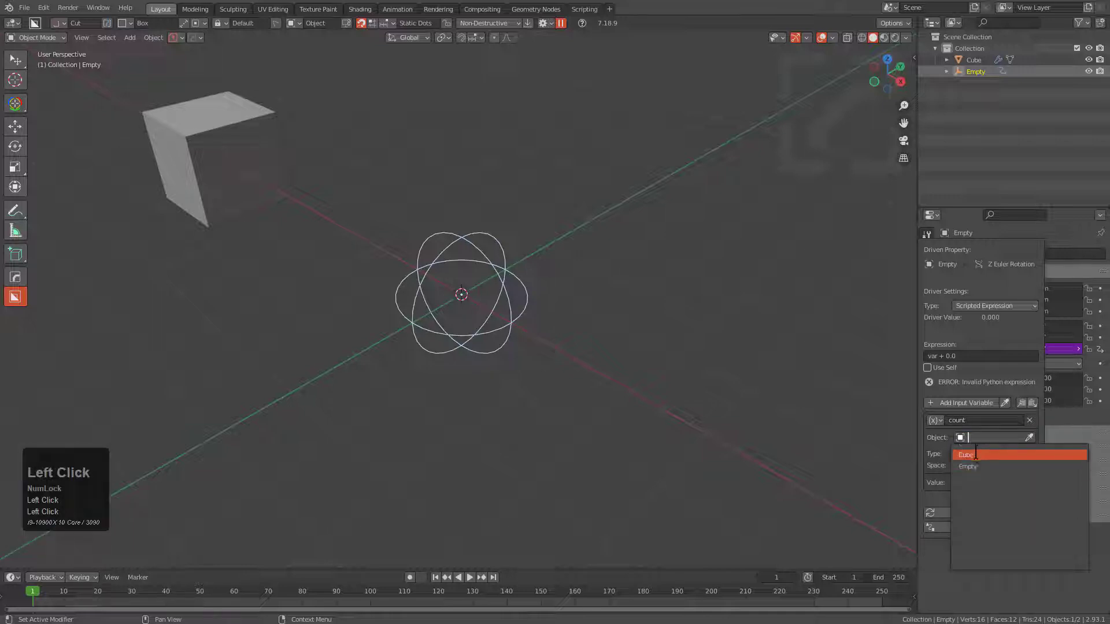
{"action": "left_click", "coordinate": [972, 454]}
{"action": "left_click", "coordinate": [934, 421]}
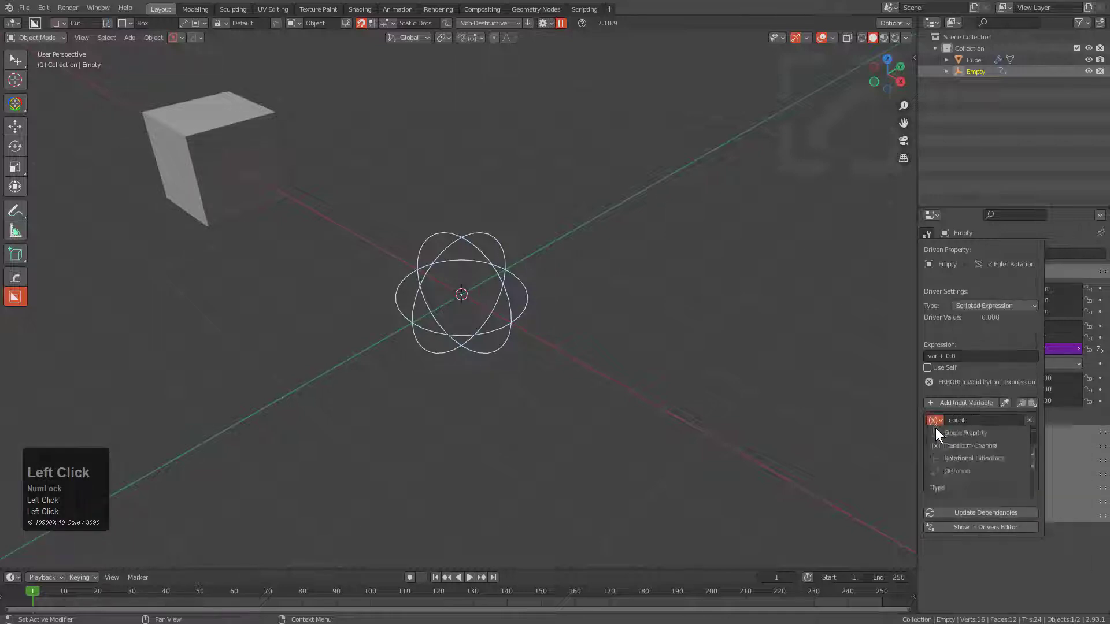
{"action": "left_click", "coordinate": [942, 432]}
{"action": "type", "text": "modifiers[\"Array\"].count"}
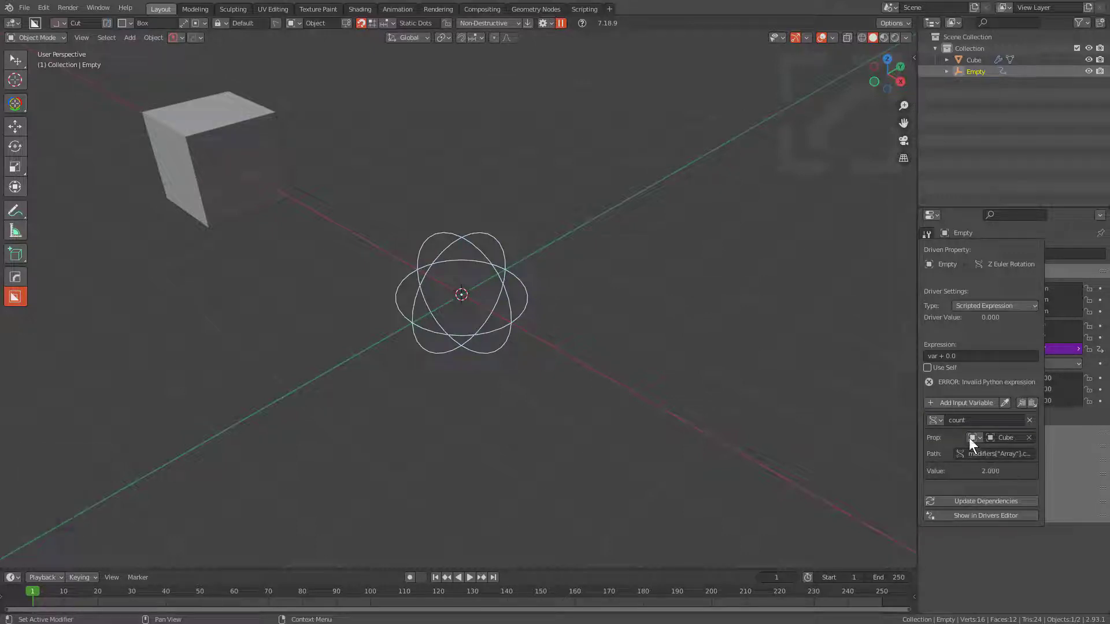
Set the Z rotation driver's expression to radians(360)/count
{"action": "left_click", "coordinate": [965, 354]}
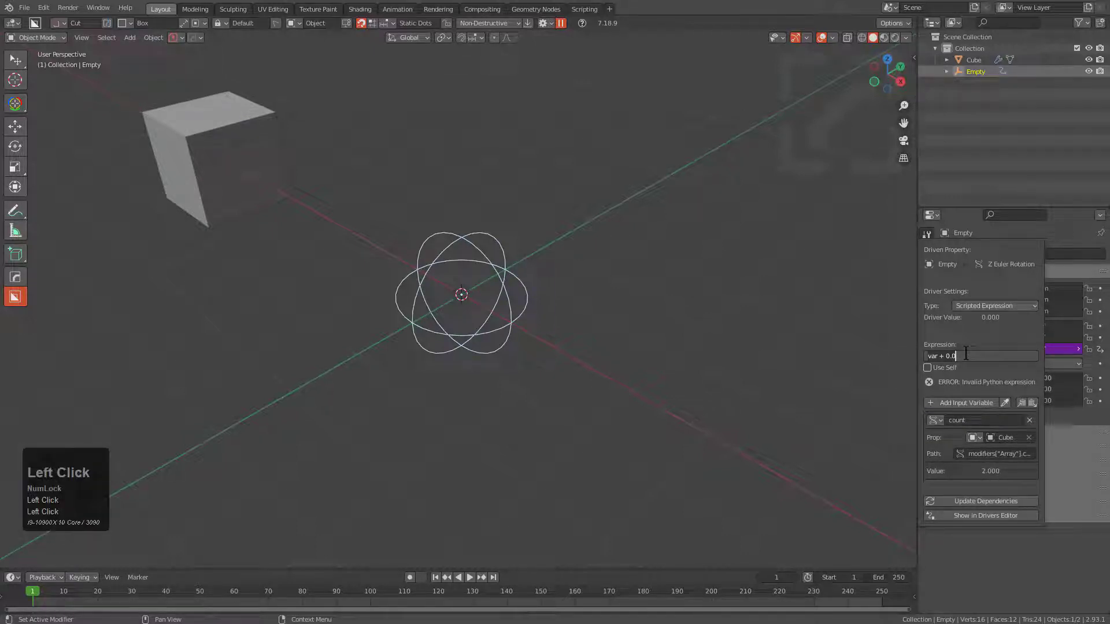
{"action": "type", "text": "radians(3"}
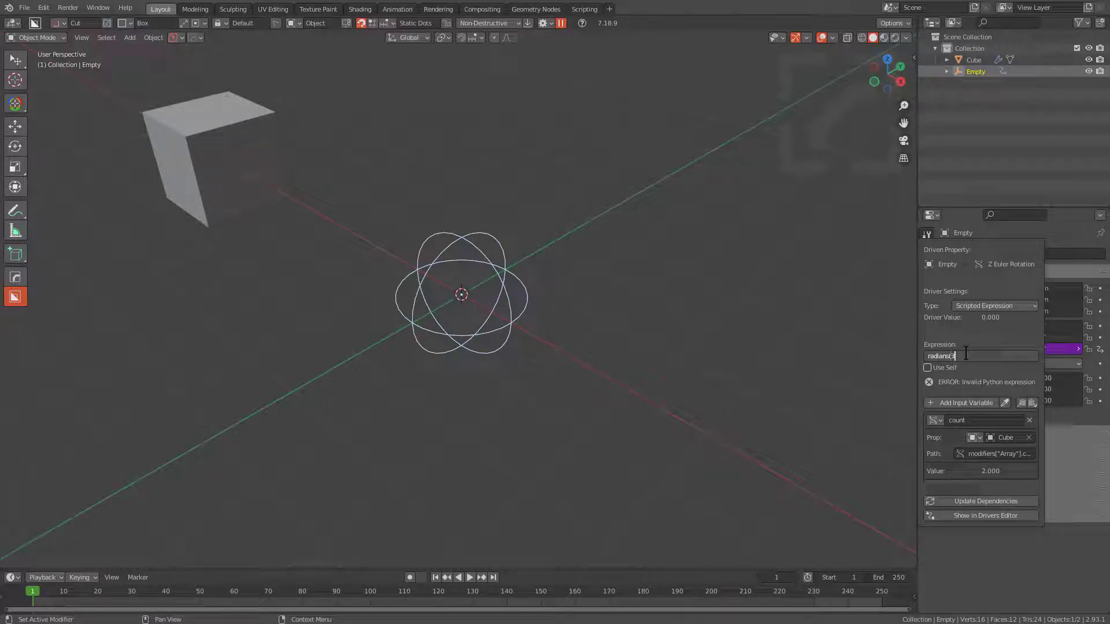
{"action": "type", "text": "60)/coun"}
{"action": "key", "text": "Return"}
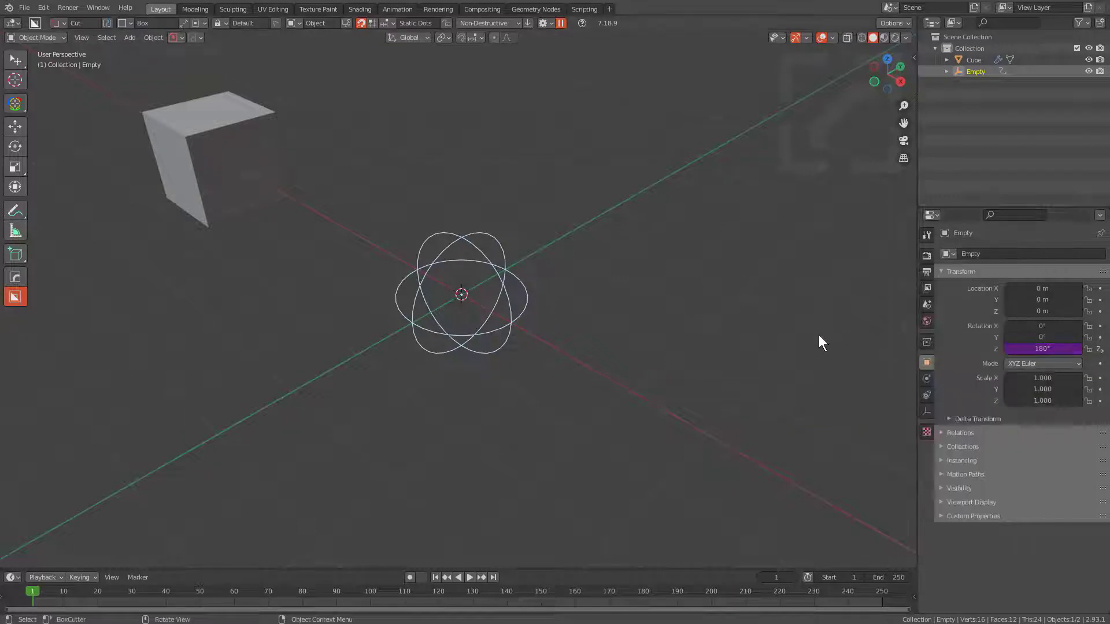
Test the cube's Array with different counts, leaving Count at 5, and set the Displace Strength to -15.1
{"action": "left_click", "coordinate": [213, 164]}
{"action": "middle_click_drag", "start_coordinate": [215, 168], "coordinate": [276, 229]}
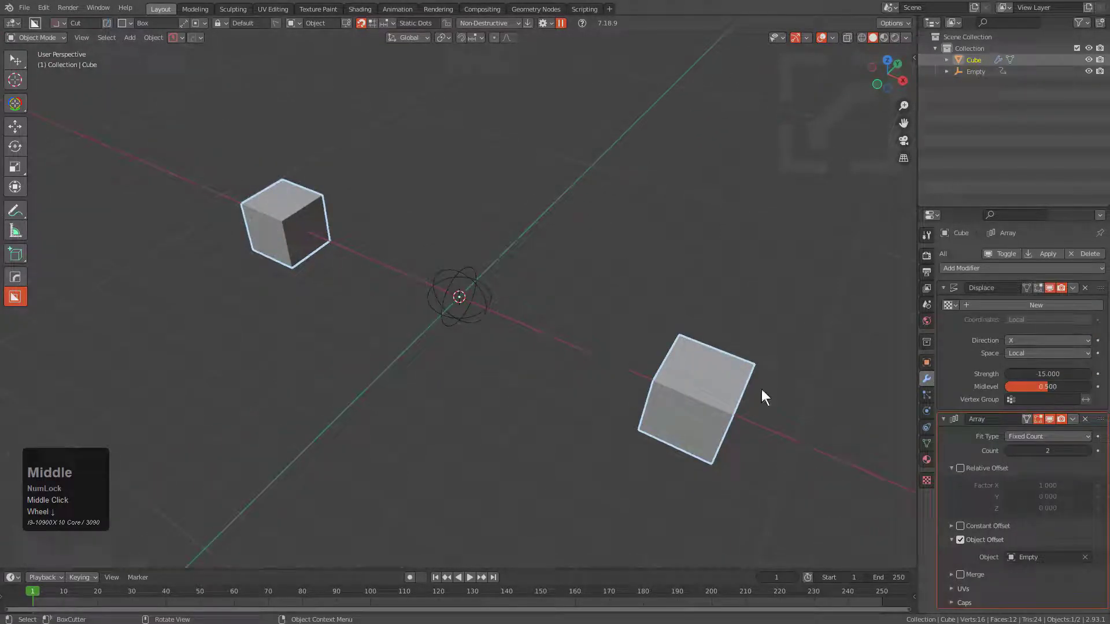
{"action": "left_click", "coordinate": [1087, 451]}
{"action": "triple_click", "coordinate": [1086, 450]}
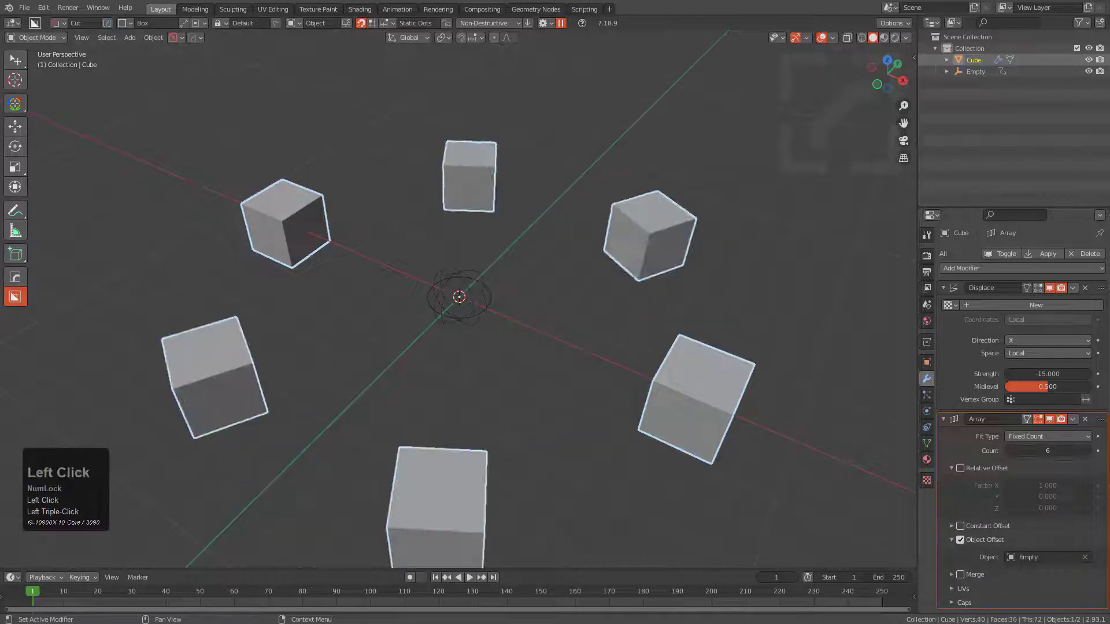
{"action": "double_click", "coordinate": [1086, 451]}
{"action": "left_click", "coordinate": [1086, 451]}
{"action": "double_click", "coordinate": [1008, 455]}
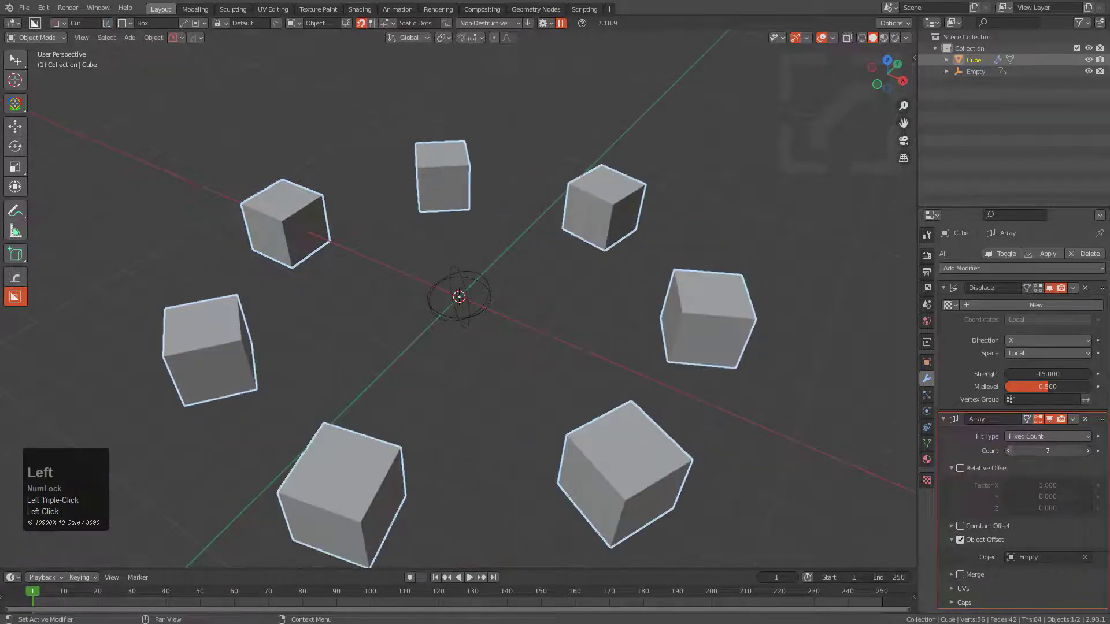
{"action": "triple_click", "coordinate": [1008, 451]}
{"action": "left_click", "coordinate": [1008, 451]}
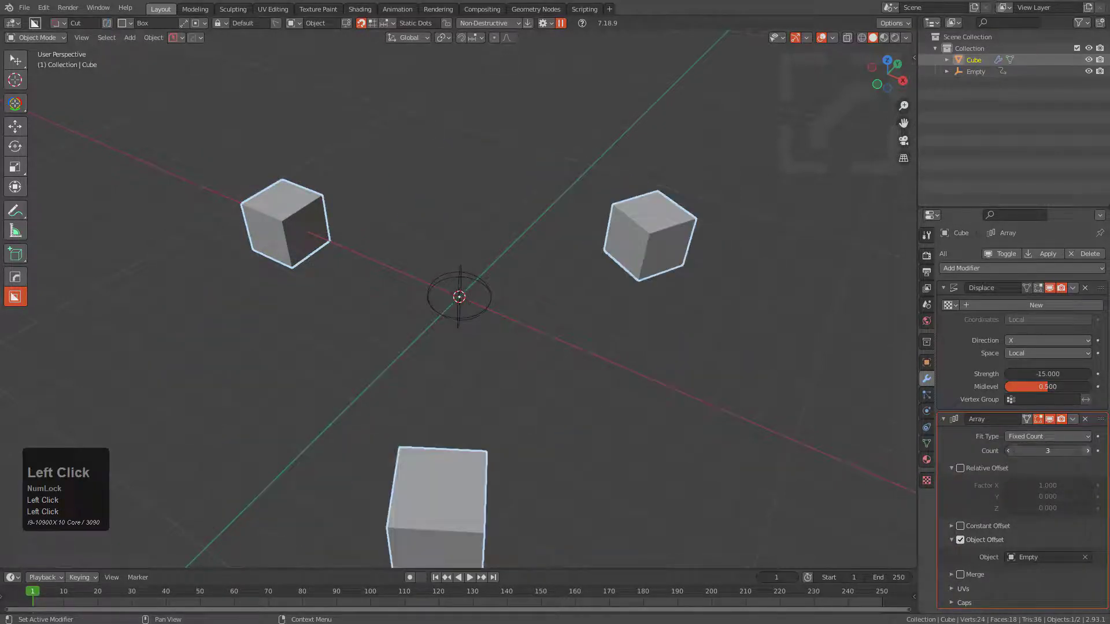
{"action": "double_click", "coordinate": [1087, 451]}
{"action": "mouse_move", "coordinate": [1054, 374]}
{"action": "left_mouse_down"}
{"action": "mouse_move", "coordinate": [1039, 375]}
{"action": "mouse_move", "coordinate": [1098, 375]}
{"action": "mouse_move", "coordinate": [1019, 375]}
{"action": "mouse_move", "coordinate": [1085, 375]}
{"action": "mouse_move", "coordinate": [1038, 375]}
{"action": "mouse_move", "coordinate": [1051, 374]}
{"action": "left_mouse_up"}
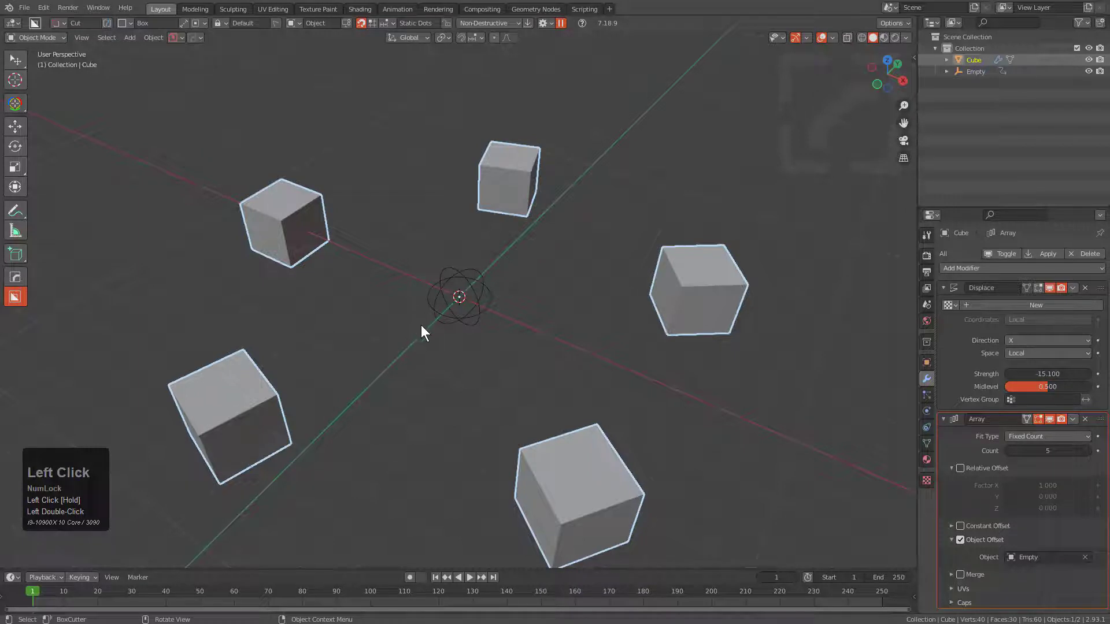
Try moving the cube away from the empty
{"action": "middle_click_drag", "start_coordinate": [420, 325], "coordinate": [439, 337]}
{"action": "scroll", "coordinate": [445, 341], "scroll_direction": "down", "scroll_amount": 2}
{"action": "scroll", "coordinate": [447, 339], "scroll_direction": "up", "scroll_amount": 3}
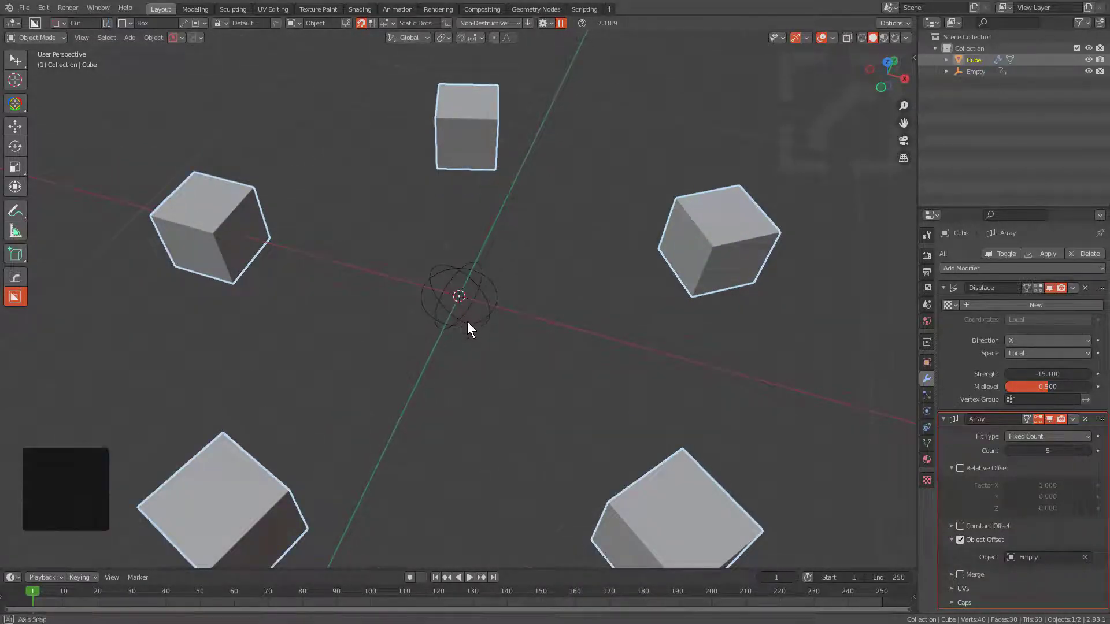
{"action": "scroll", "coordinate": [467, 321], "scroll_direction": "down", "scroll_amount": 3}
{"action": "key", "text": "g"}
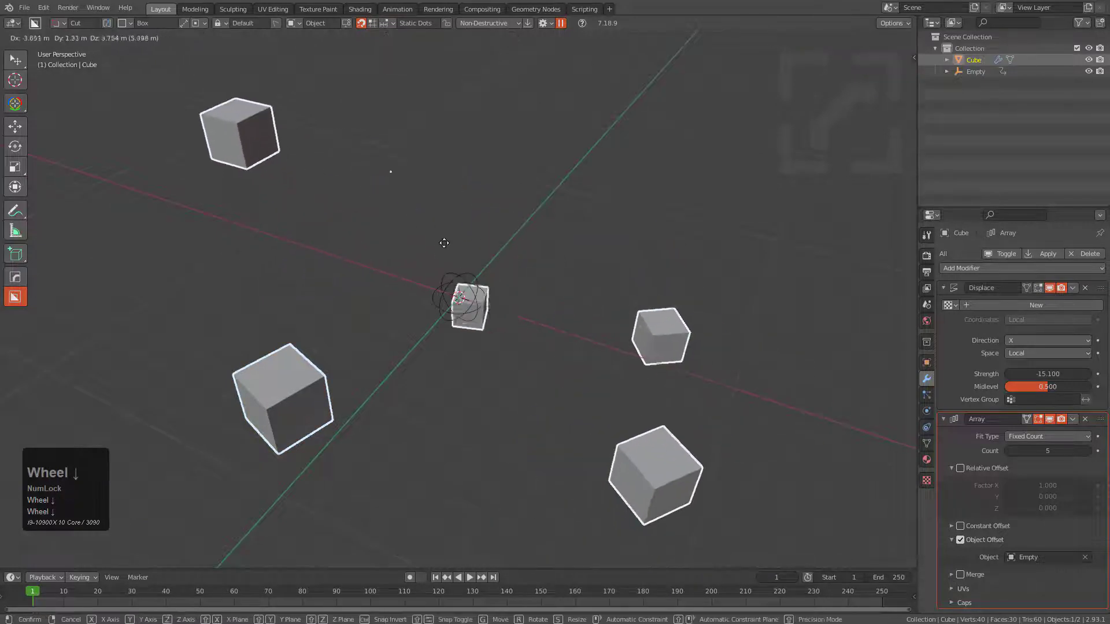
{"action": "right_click", "coordinate": [529, 314]}
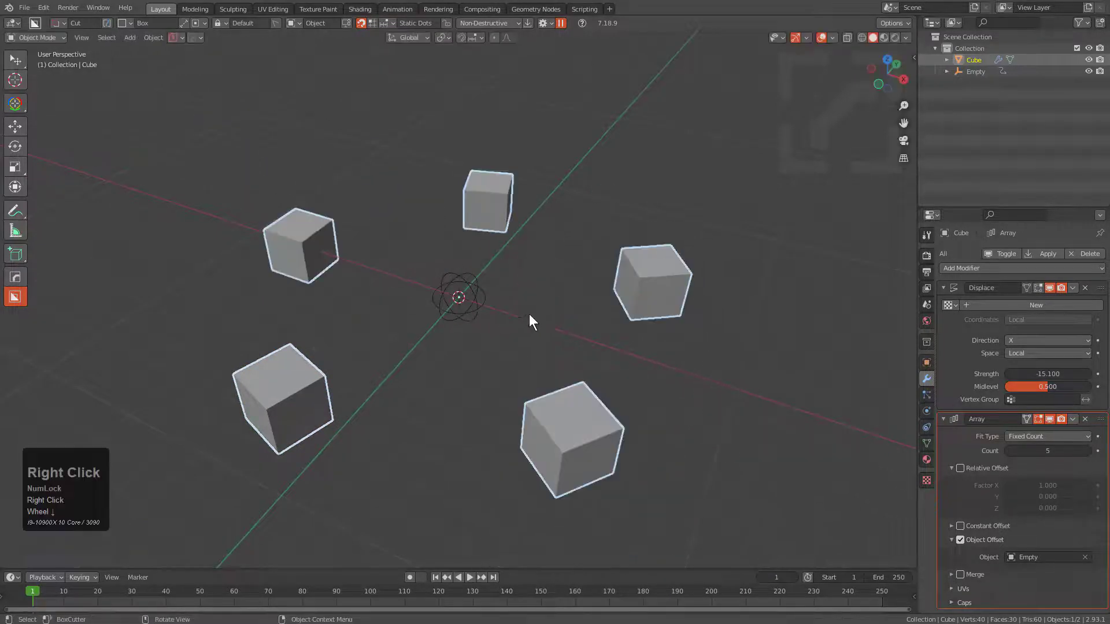
Parent the empty to the cube using Object (Keep Transform)
{"action": "left_click", "coordinate": [478, 317]}
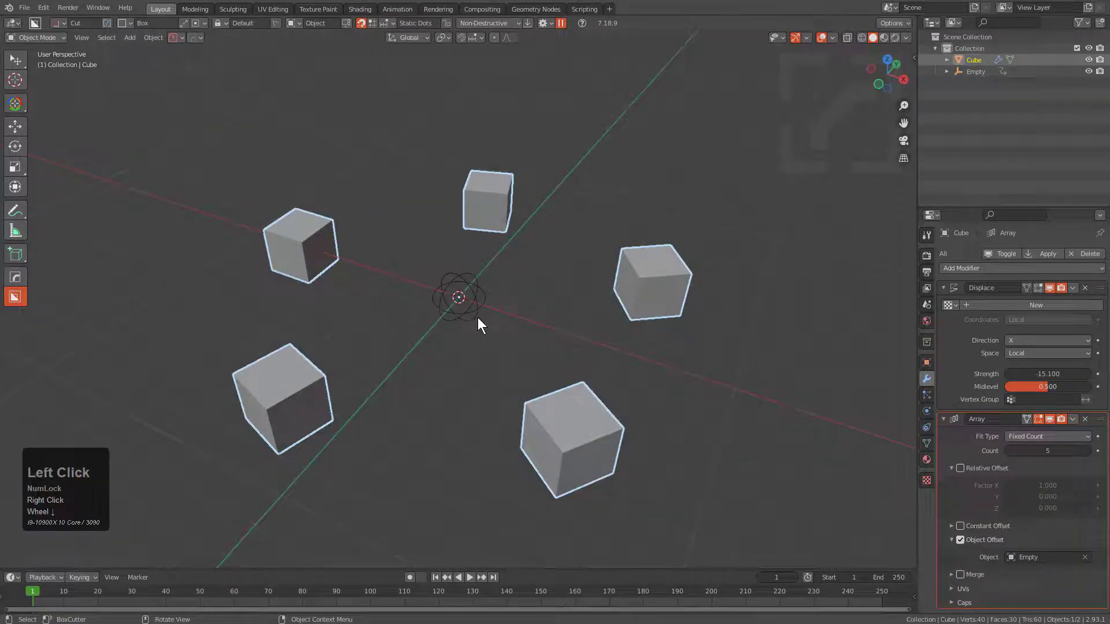
{"action": "left_click", "coordinate": [299, 238], "text": "shift"}
{"action": "key", "text": "ctrl+p"}
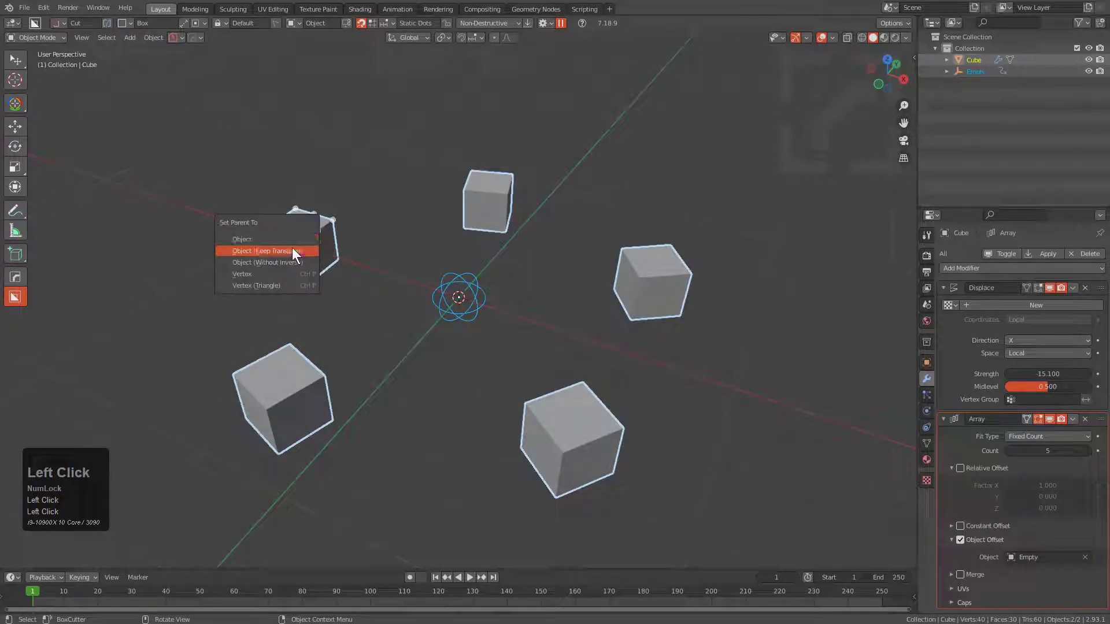
{"action": "left_click", "coordinate": [294, 247]}
{"action": "left_click", "coordinate": [299, 248]}
Freely rotate the arrayed cube with trackball rotation and scale the whole ring down considerably
{"action": "key", "text": "g"}
{"action": "right_click", "coordinate": [620, 236]}
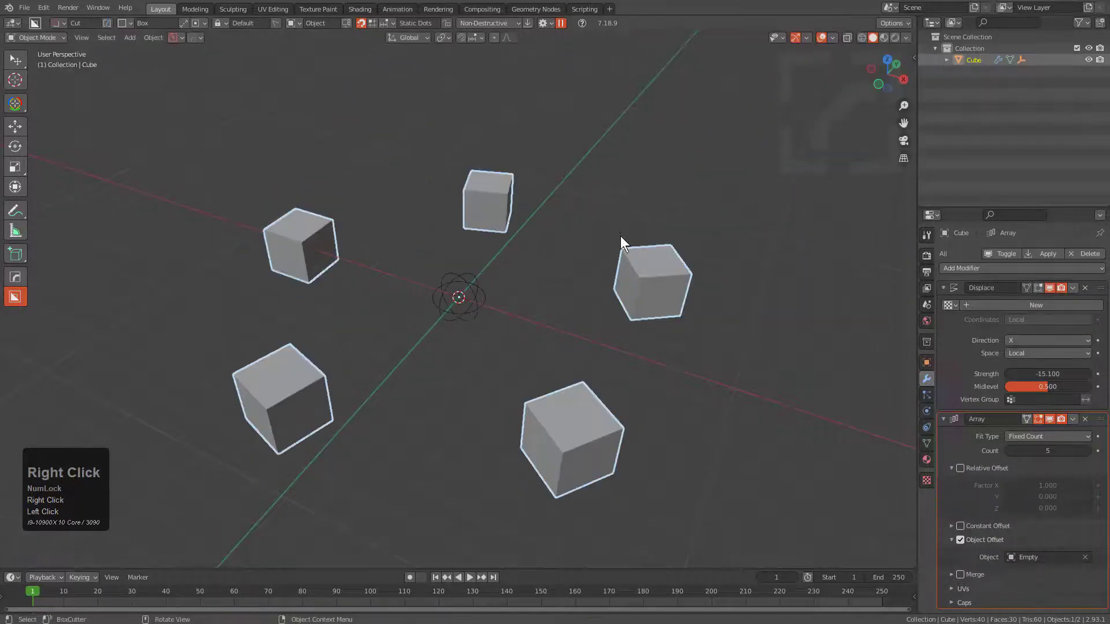
{"action": "key", "text": "r"}
{"action": "key", "text": "r"}
{"action": "left_click", "coordinate": [677, 333]}
{"action": "key", "text": "s"}
{"action": "left_click", "coordinate": [504, 304]}
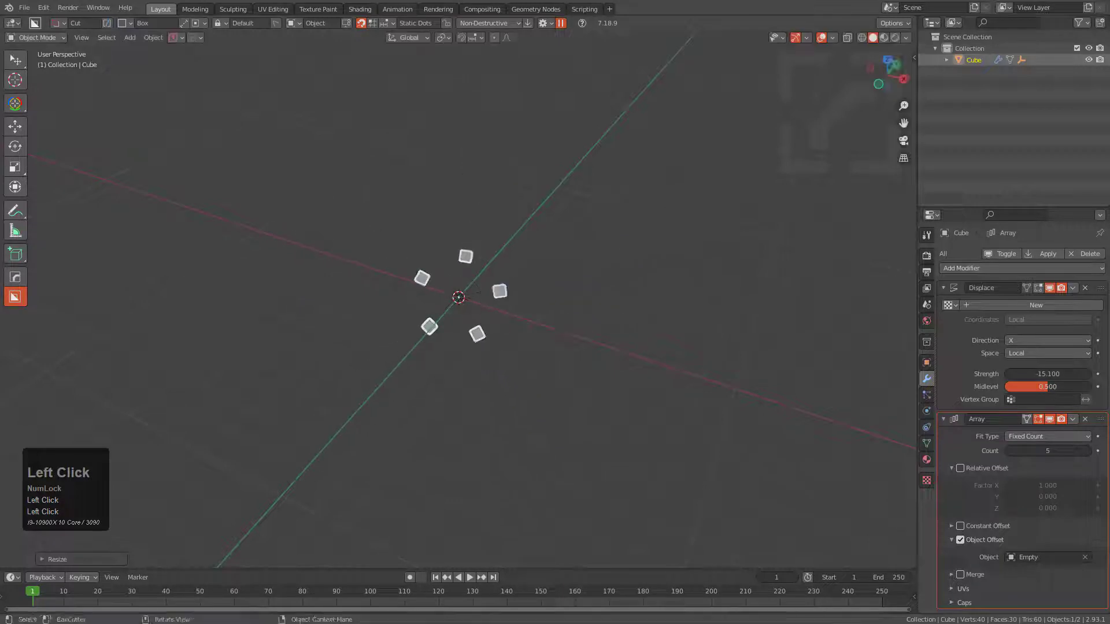
{"action": "middle_click_drag", "start_coordinate": [505, 304], "coordinate": [552, 316]}
{"action": "scroll", "coordinate": [553, 316], "scroll_direction": "up", "scroll_amount": 2}
{"action": "scroll", "coordinate": [544, 303], "scroll_direction": "up", "scroll_amount": 3}
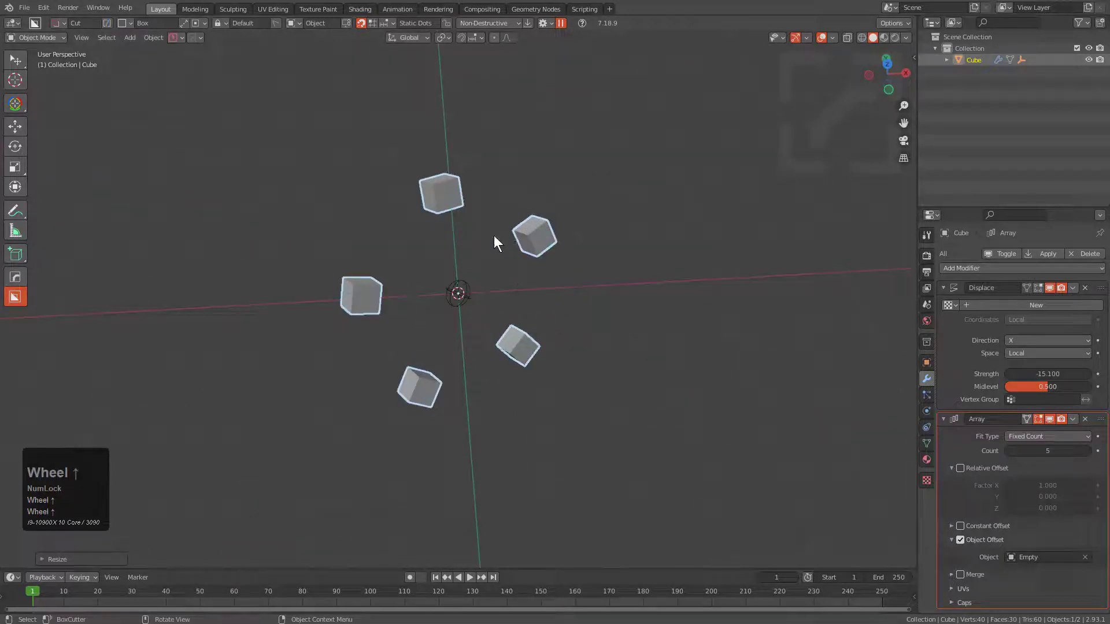
Set the cube's Array Count to 11 and its Displace Strength to -64.6
{"action": "left_click", "coordinate": [1087, 451]}
{"action": "left_click", "coordinate": [1087, 452]}
{"action": "triple_click", "coordinate": [1087, 451]}
{"action": "left_click", "coordinate": [1087, 451]}
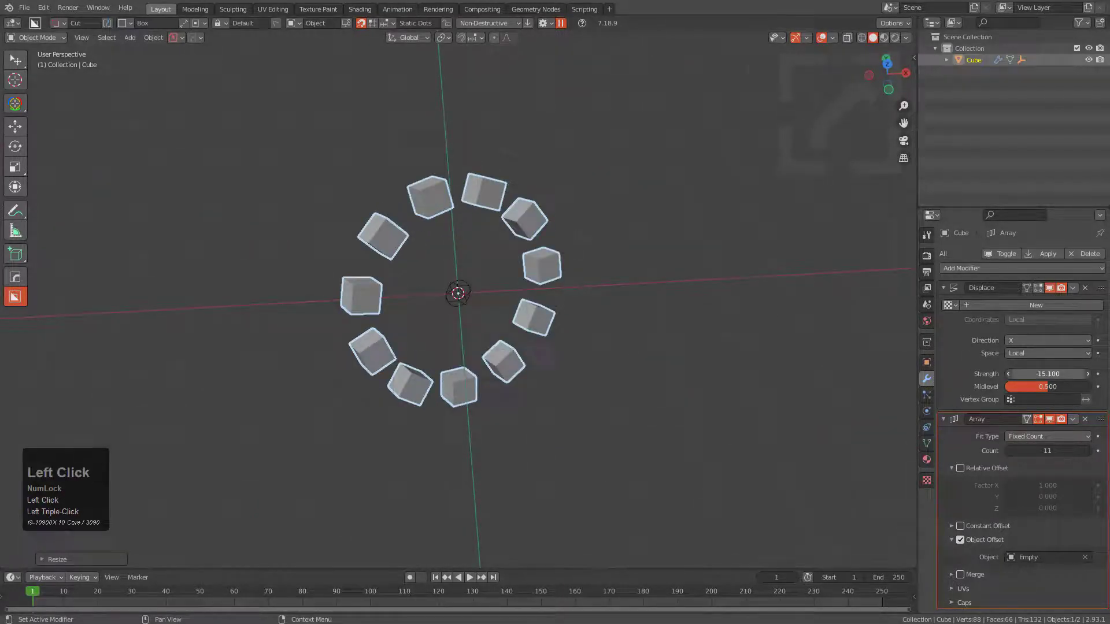
{"action": "left_click_drag", "start_coordinate": [1047, 374], "coordinate": [752, 374]}
{"action": "scroll", "coordinate": [599, 296], "scroll_direction": "down", "scroll_amount": 3}
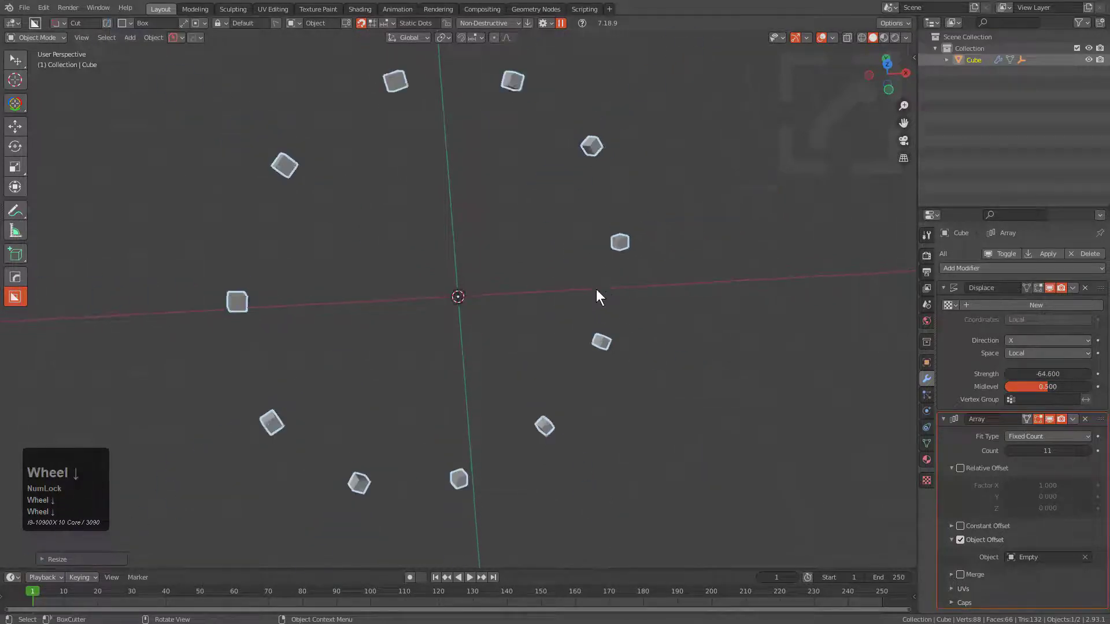
{"action": "scroll", "coordinate": [598, 297], "scroll_direction": "down", "scroll_amount": 1}
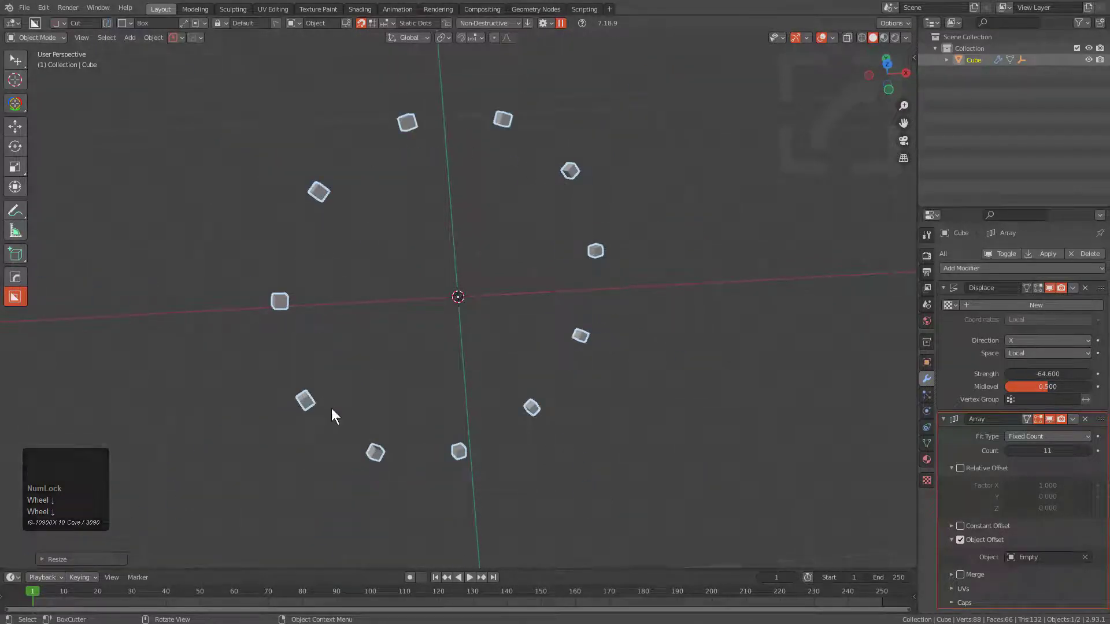
{"action": "scroll", "coordinate": [482, 413], "scroll_direction": "up", "scroll_amount": 3}
{"action": "scroll", "coordinate": [511, 428], "scroll_direction": "down", "scroll_amount": 1}
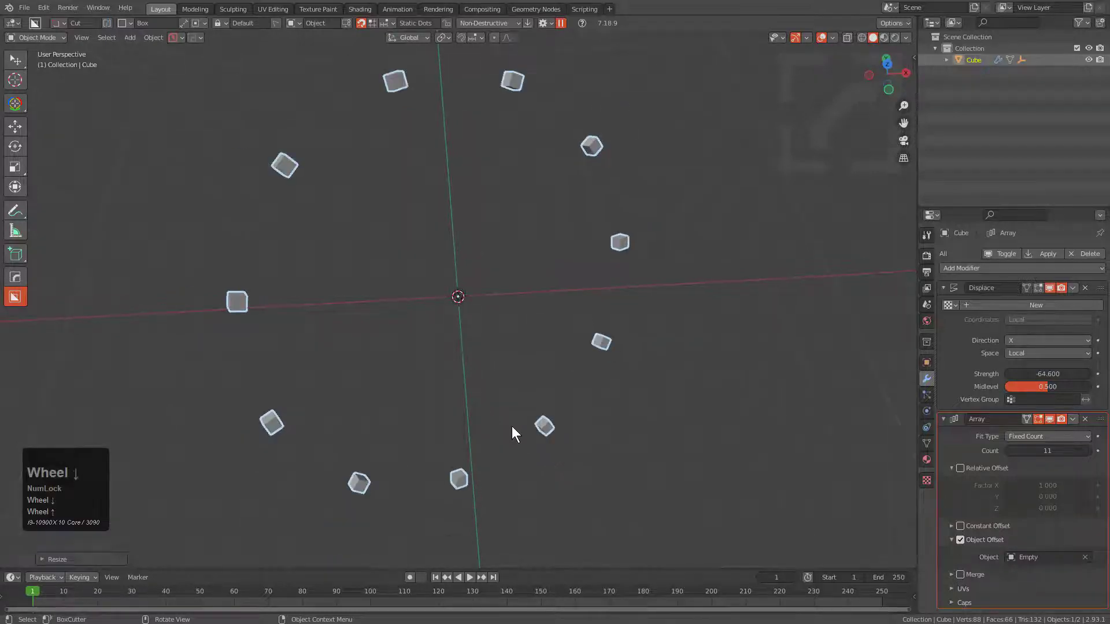
{"action": "middle_click_drag", "start_coordinate": [511, 428], "coordinate": [483, 422]}
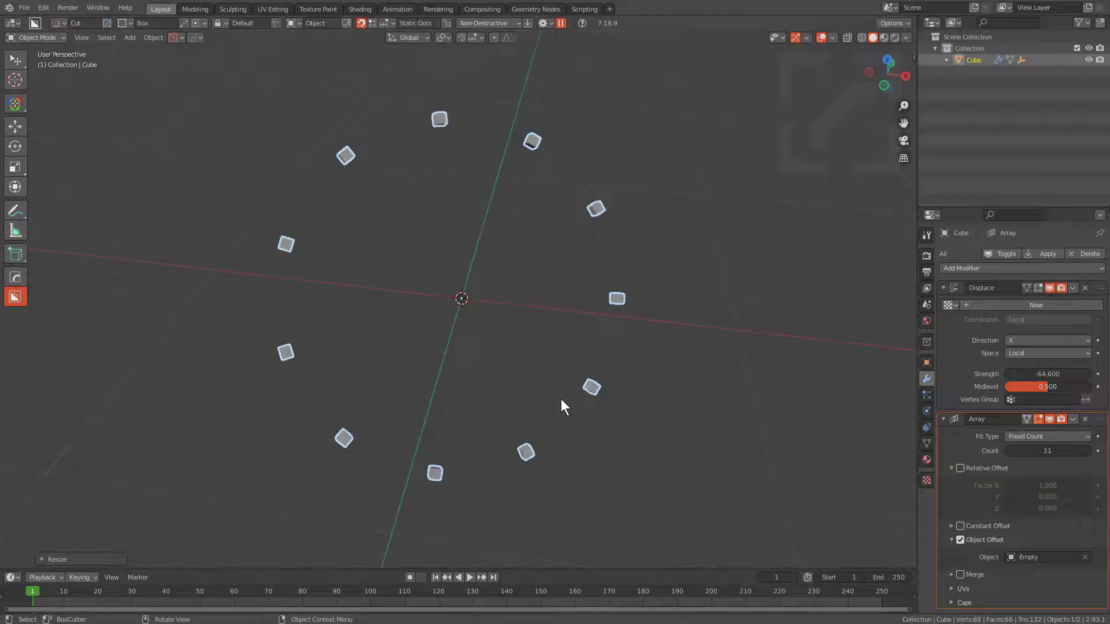
{"action": "middle_click_drag", "start_coordinate": [561, 399], "coordinate": [563, 387]}
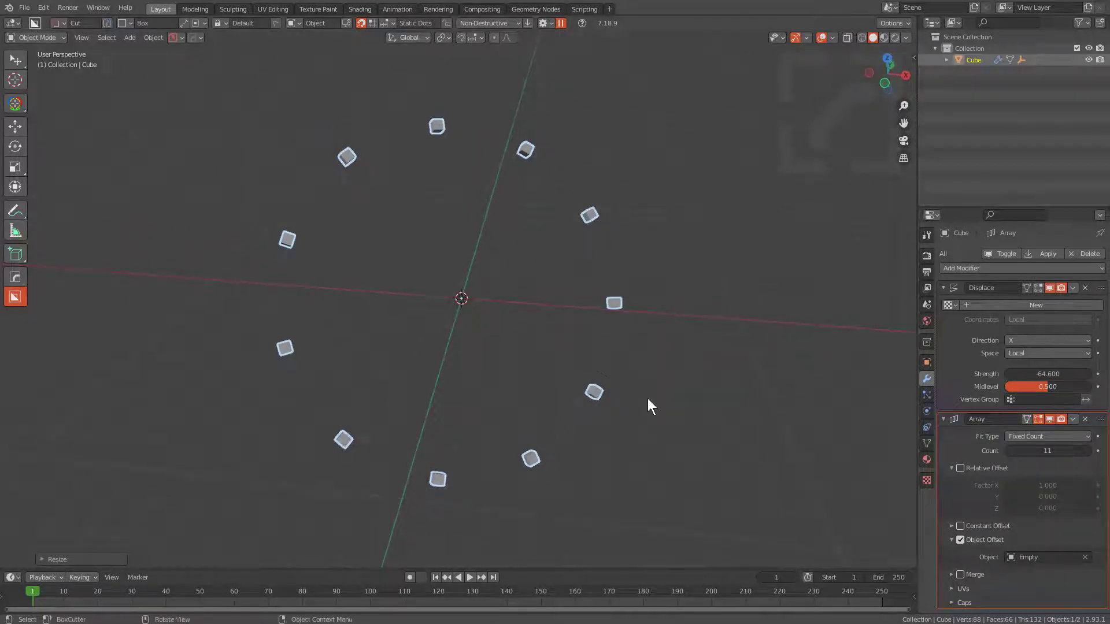
Set the Displace Strength to -27.1 and rescale the arrayed cube so the ring has larger, closer cubes
{"action": "key", "text": "s"}
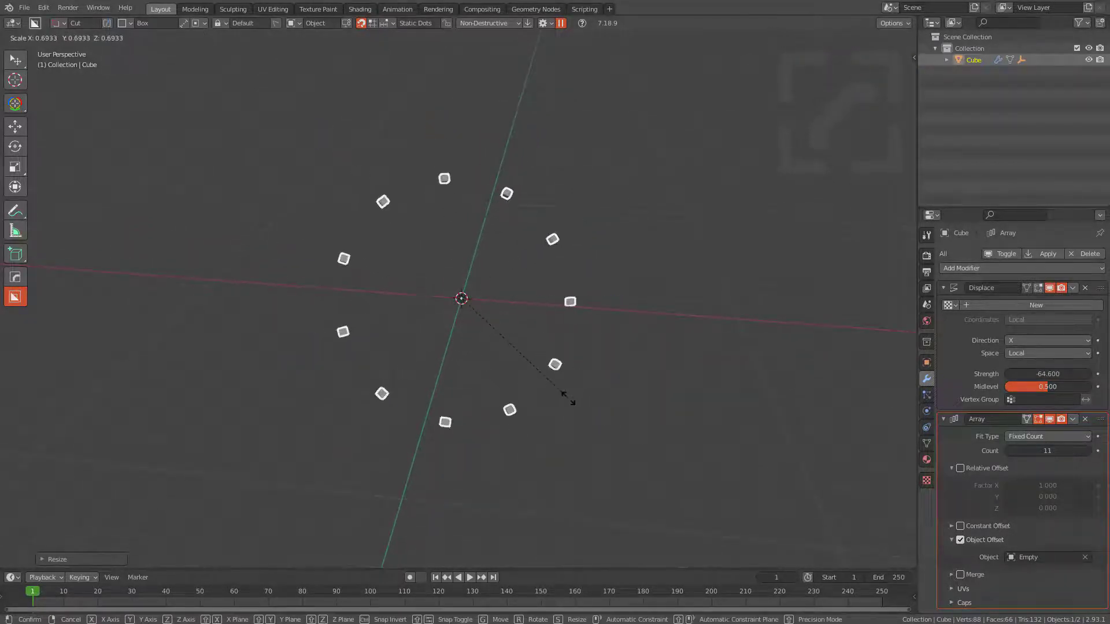
{"action": "left_click", "coordinate": [570, 400]}
{"action": "left_click_drag", "start_coordinate": [1047, 374], "coordinate": [1090, 374]}
{"action": "scroll", "coordinate": [508, 318], "scroll_direction": "up", "scroll_amount": 6}
{"action": "key", "text": "s"}
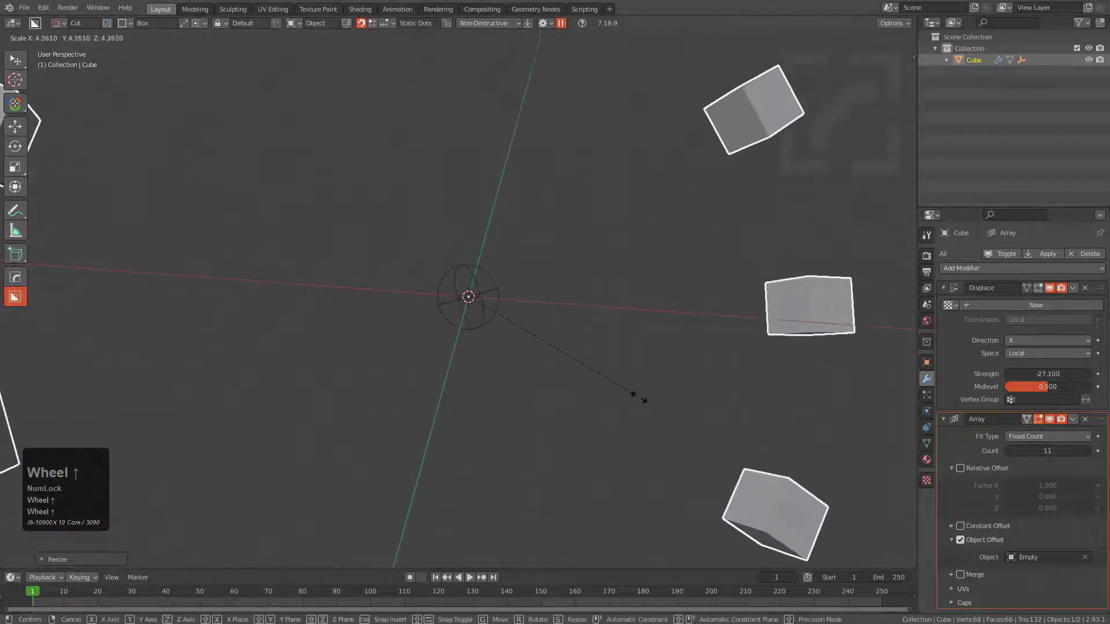
{"action": "left_click", "coordinate": [601, 368]}
{"action": "scroll", "coordinate": [566, 346], "scroll_direction": "down", "scroll_amount": 3}
{"action": "middle_click_drag", "start_coordinate": [523, 338], "coordinate": [498, 331]}
Adjust the existing array with the Array V2 tool, trying several counts and leaving it at 8
{"action": "key", "text": "q"}
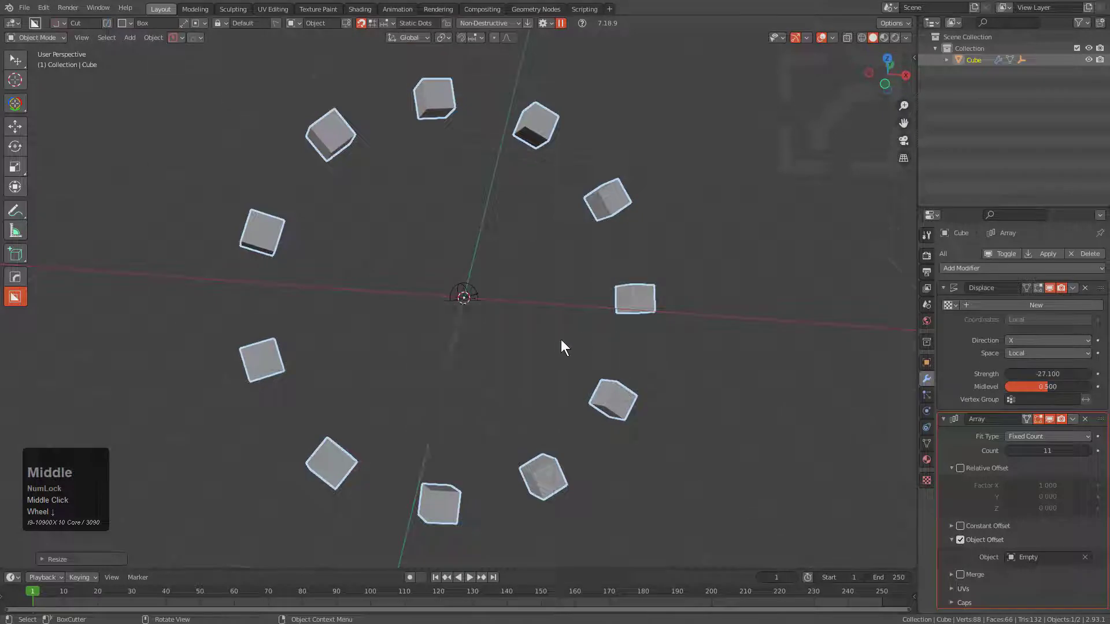
{"action": "key", "text": "q"}
{"action": "left_click", "coordinate": [529, 288]}
{"action": "scroll", "coordinate": [529, 288], "scroll_direction": "down", "scroll_amount": 3}
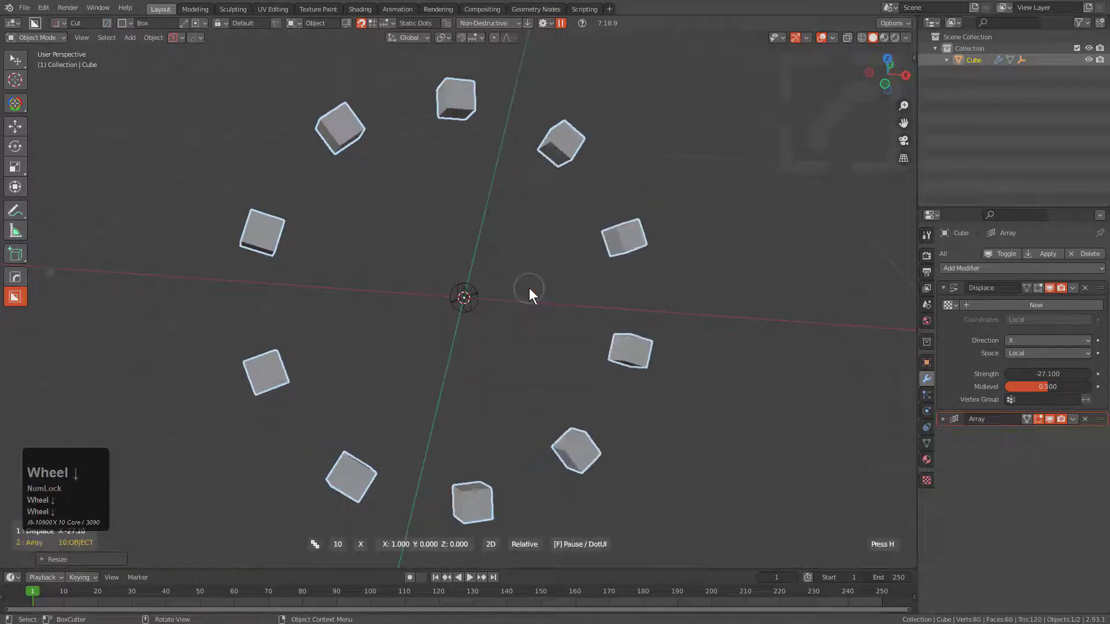
{"action": "scroll", "coordinate": [529, 288], "scroll_direction": "down", "scroll_amount": 3}
{"action": "scroll", "coordinate": [529, 288], "scroll_direction": "up", "scroll_amount": 6}
{"action": "scroll", "coordinate": [529, 288], "scroll_direction": "down", "scroll_amount": 3}
{"action": "scroll", "coordinate": [529, 294], "scroll_direction": "down", "scroll_amount": 1}
{"action": "scroll", "coordinate": [529, 288], "scroll_direction": "down", "scroll_amount": 1}
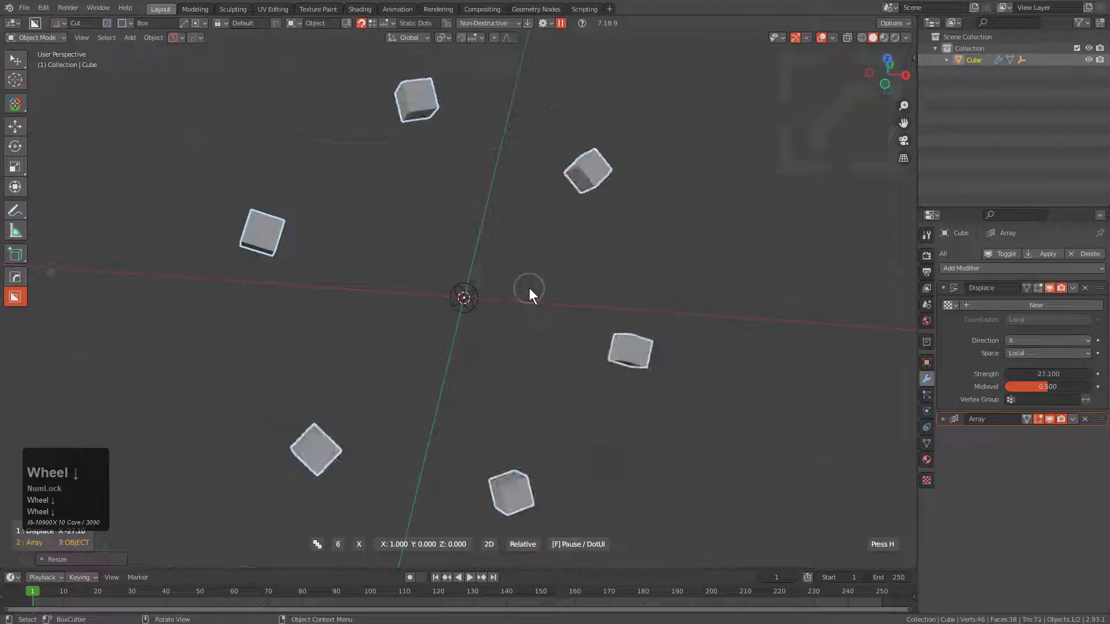
{"action": "scroll", "coordinate": [529, 287], "scroll_direction": "up", "scroll_amount": 2}
{"action": "left_click", "coordinate": [529, 292]}
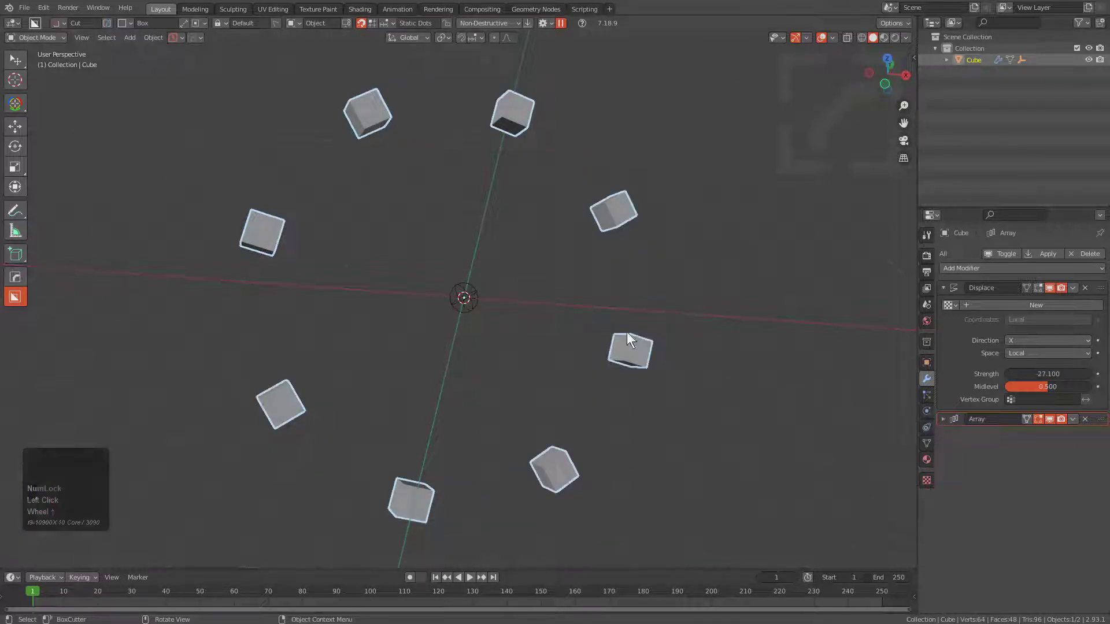
Try applying the arrayed cube's scale and inspect the effect on the ring from different angles
{"action": "middle_click_drag", "start_coordinate": [627, 332], "coordinate": [582, 323]}
{"action": "key", "text": "ctrl+a"}
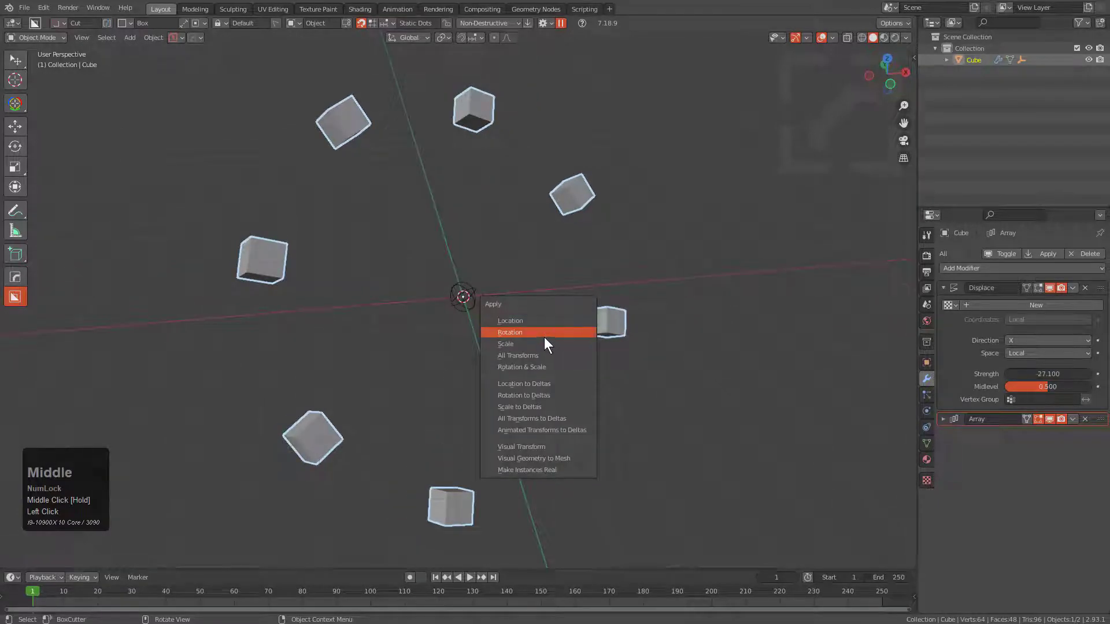
{"action": "left_click", "coordinate": [543, 343]}
{"action": "scroll", "coordinate": [543, 350], "scroll_direction": "down", "scroll_amount": 3}
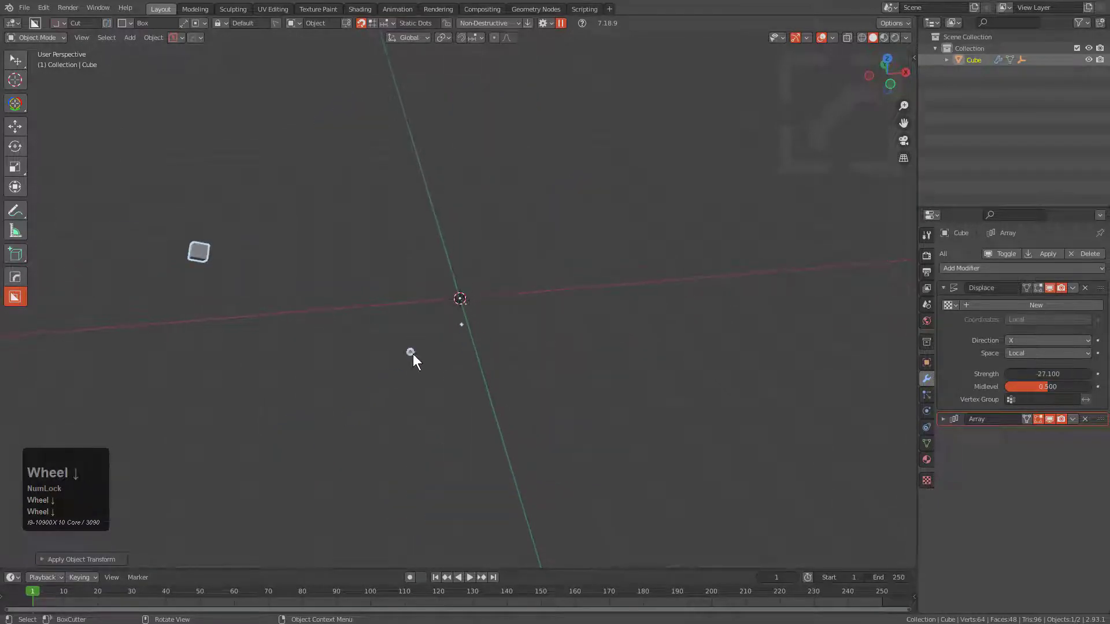
{"action": "middle_click_drag", "start_coordinate": [411, 343], "coordinate": [538, 308]}
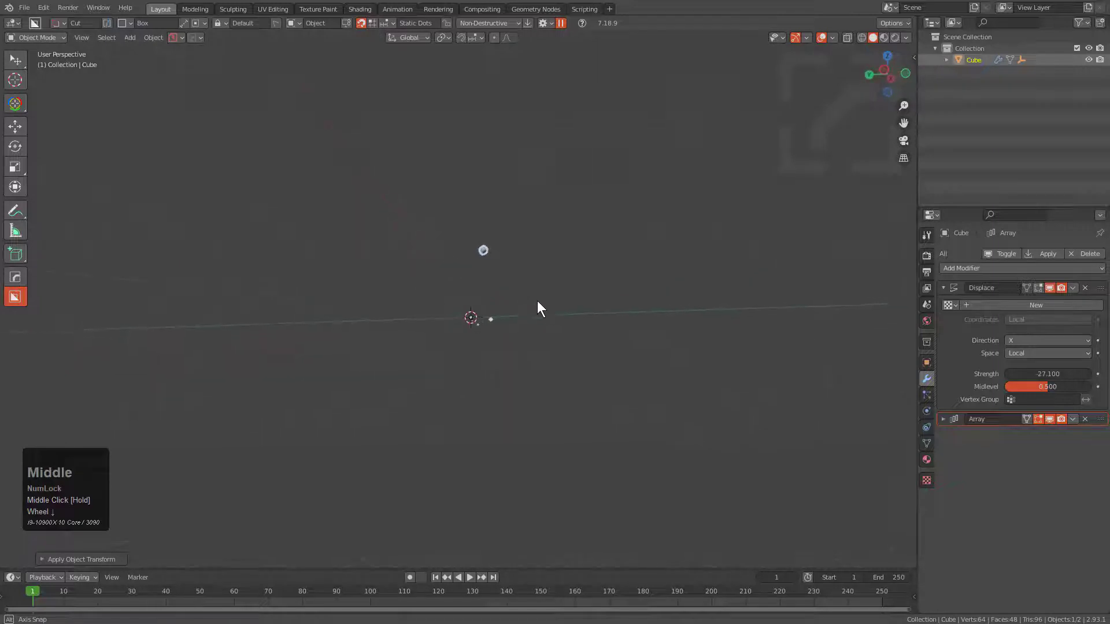
{"action": "scroll", "coordinate": [490, 353], "scroll_direction": "up", "scroll_amount": 2}
{"action": "middle_click_drag", "start_coordinate": [490, 354], "coordinate": [218, 342]}
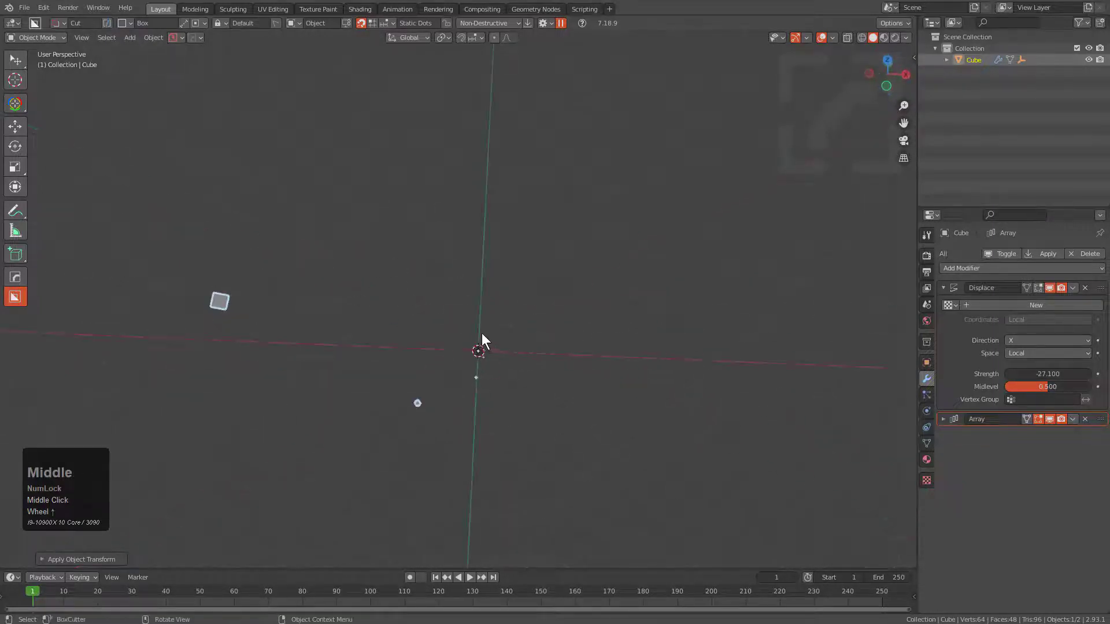
{"action": "scroll", "coordinate": [469, 335], "scroll_direction": "up", "scroll_amount": 6}
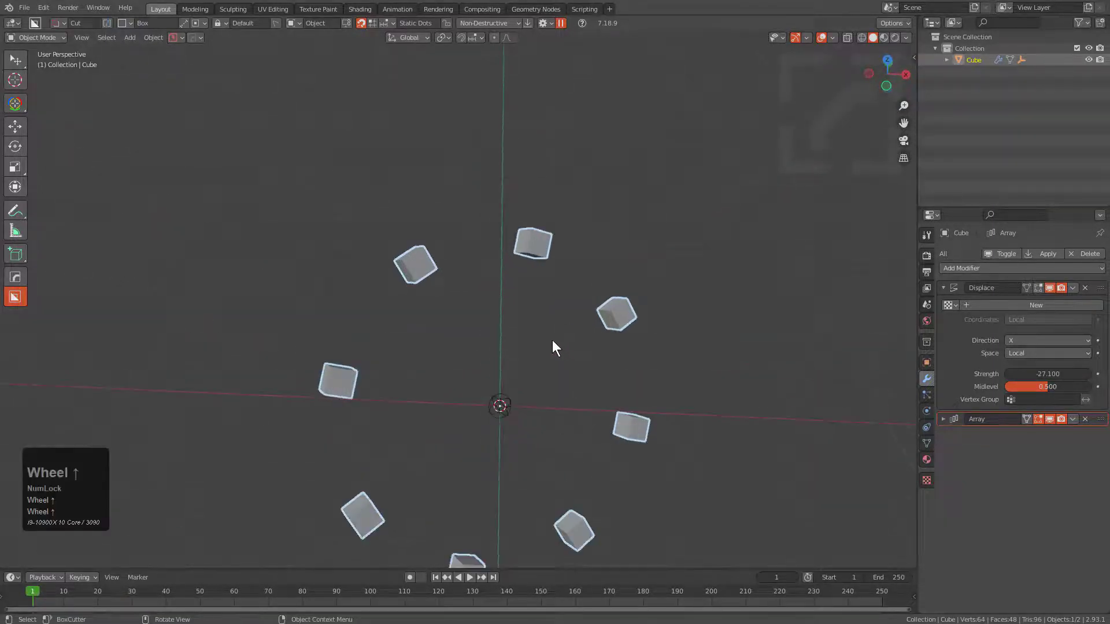
{"action": "middle_click_drag", "start_coordinate": [555, 347], "coordinate": [355, 375]}
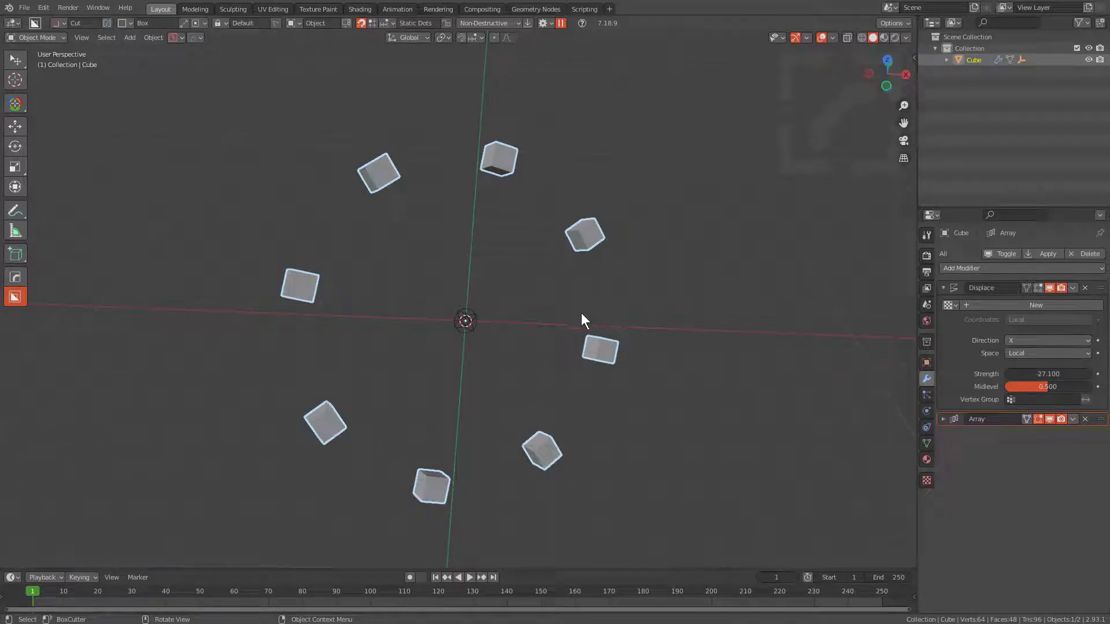
{"action": "scroll", "coordinate": [540, 320], "scroll_direction": "up", "scroll_amount": 2}
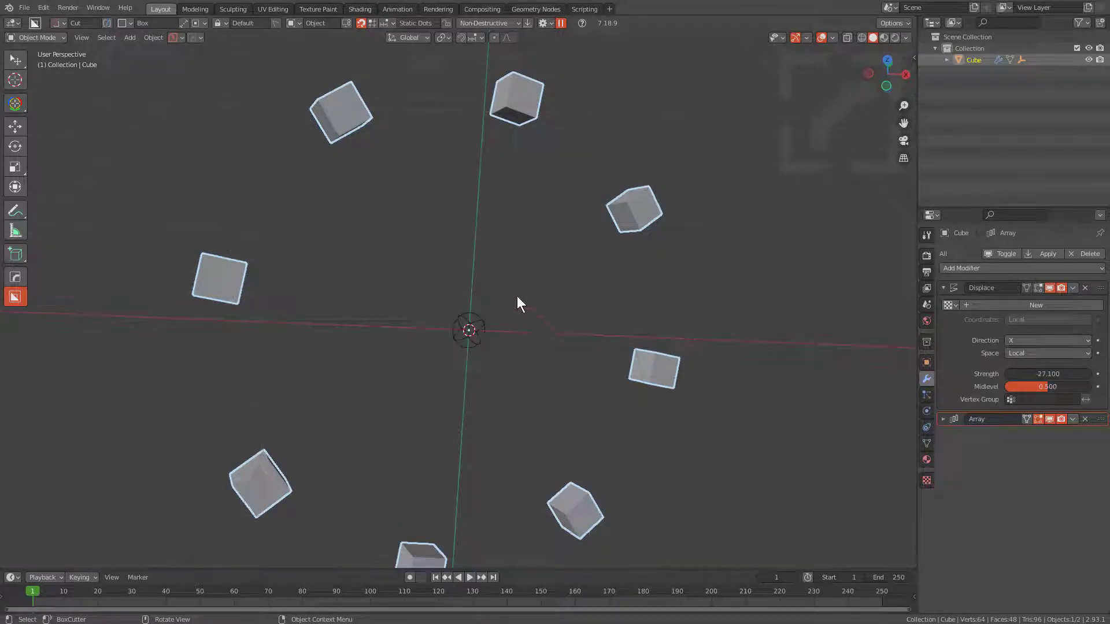
{"action": "key", "text": "q"}
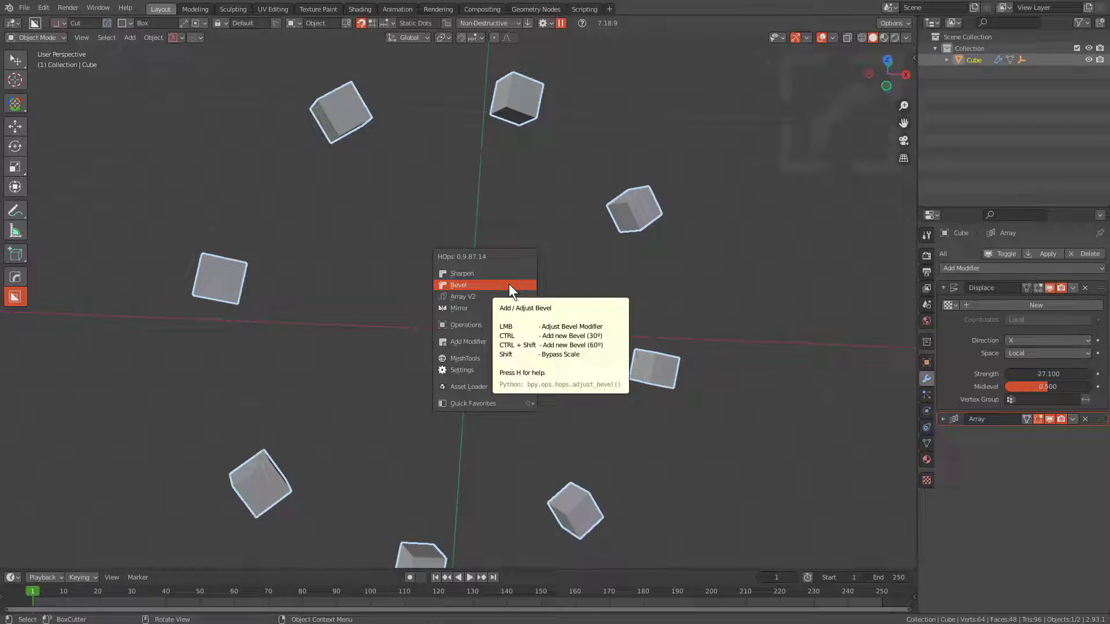
{"action": "left_click", "coordinate": [509, 283]}
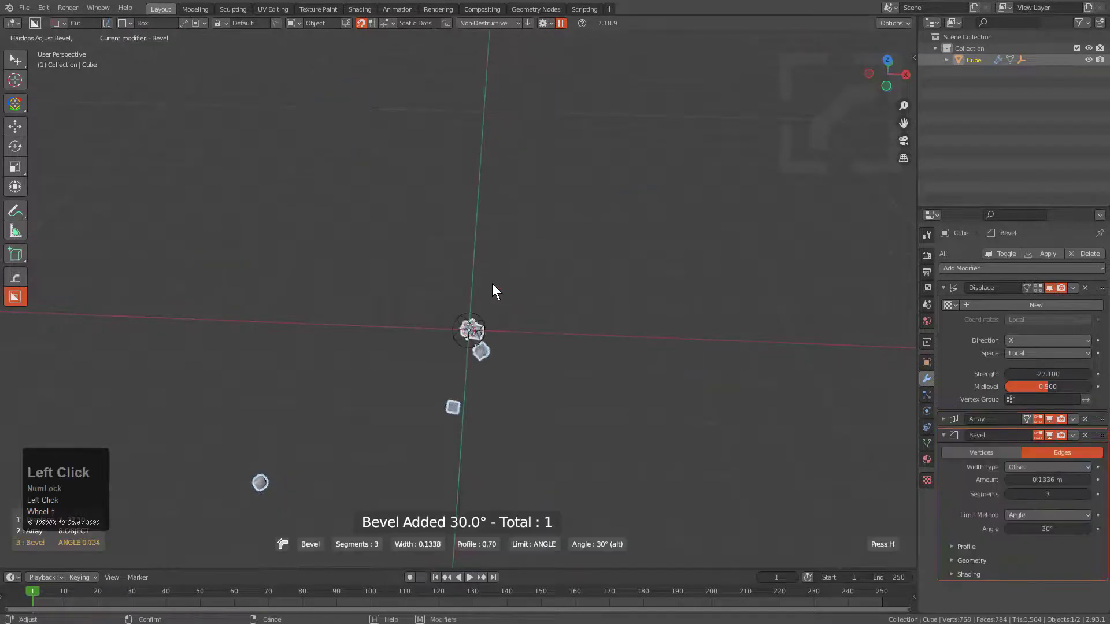
{"action": "right_click", "coordinate": [501, 249]}
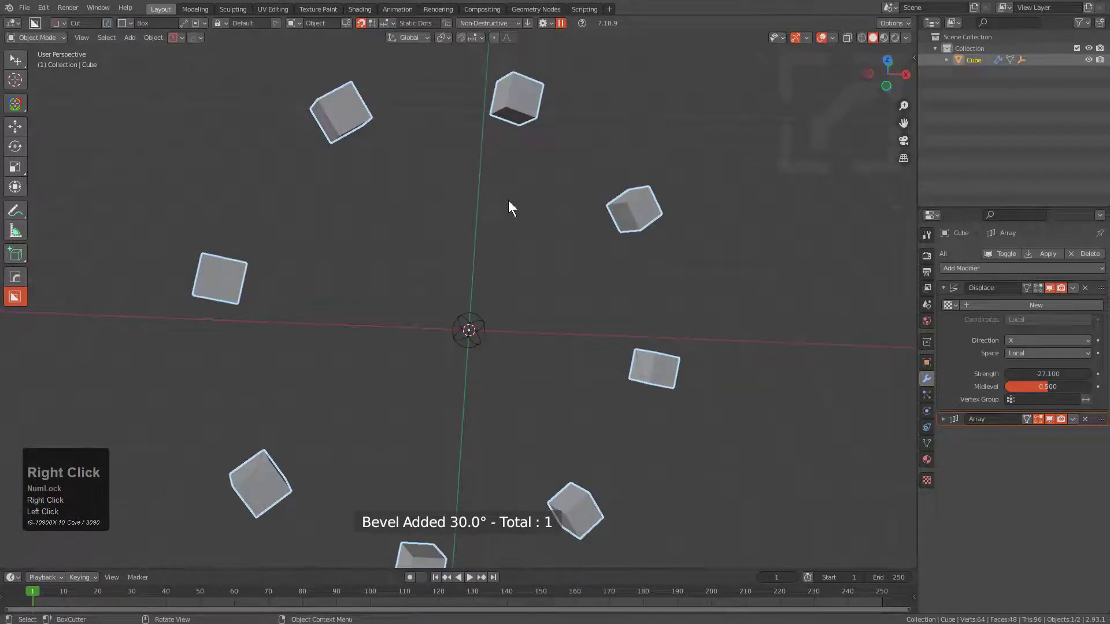
Add a 3-segment Bevel modifier with an amount of 0.5995 m to the ring, bypassing the scale application
{"action": "key", "text": "q"}
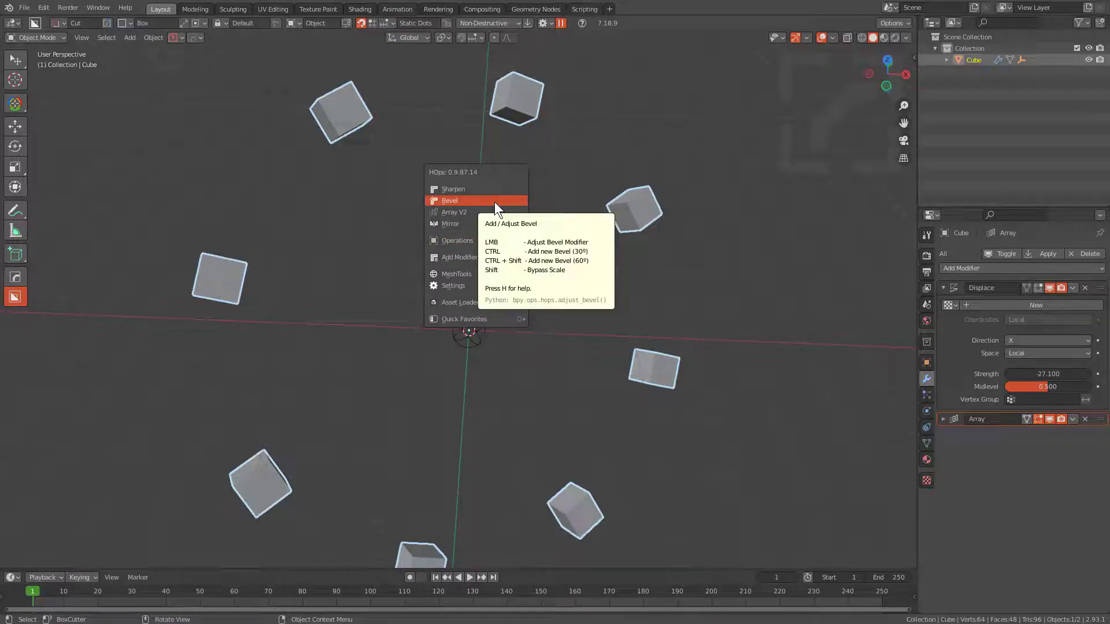
{"action": "left_click", "coordinate": [494, 203]}
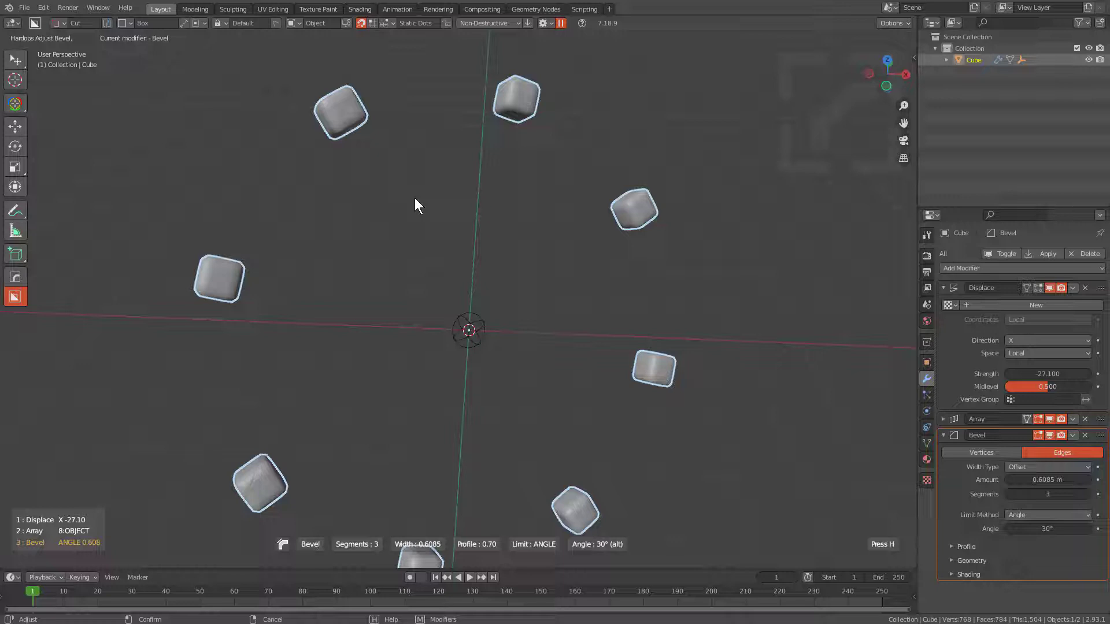
{"action": "left_click", "coordinate": [416, 196]}
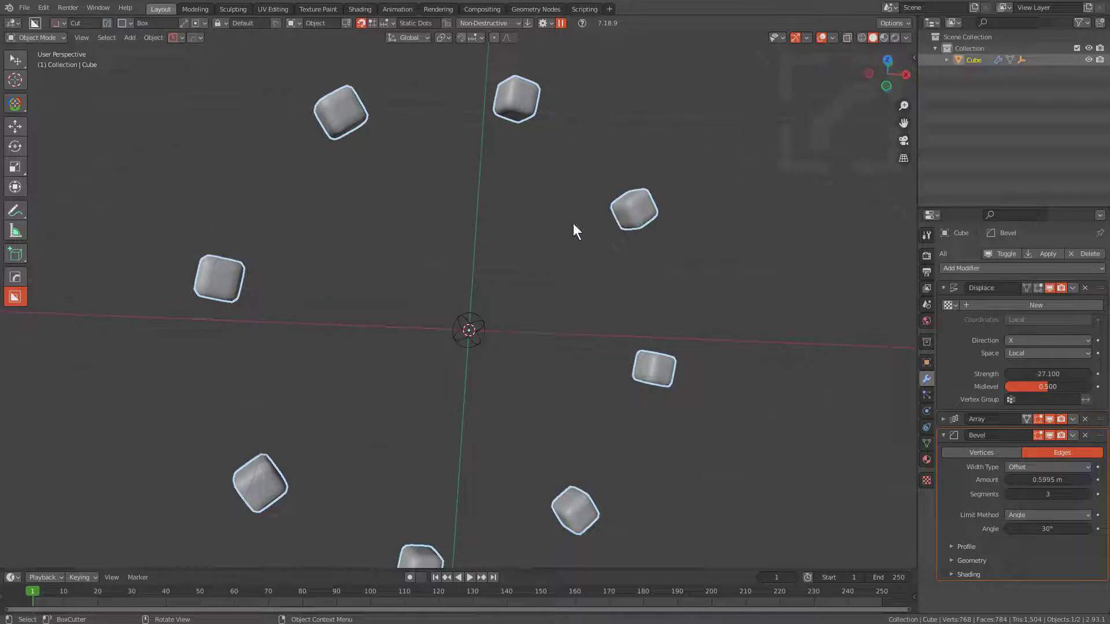
Place the 3D cursor between the ring and the empty, add a cube there and resize it to roughly match the ring's cubes
{"action": "right_click", "coordinate": [283, 322], "text": "shift"}
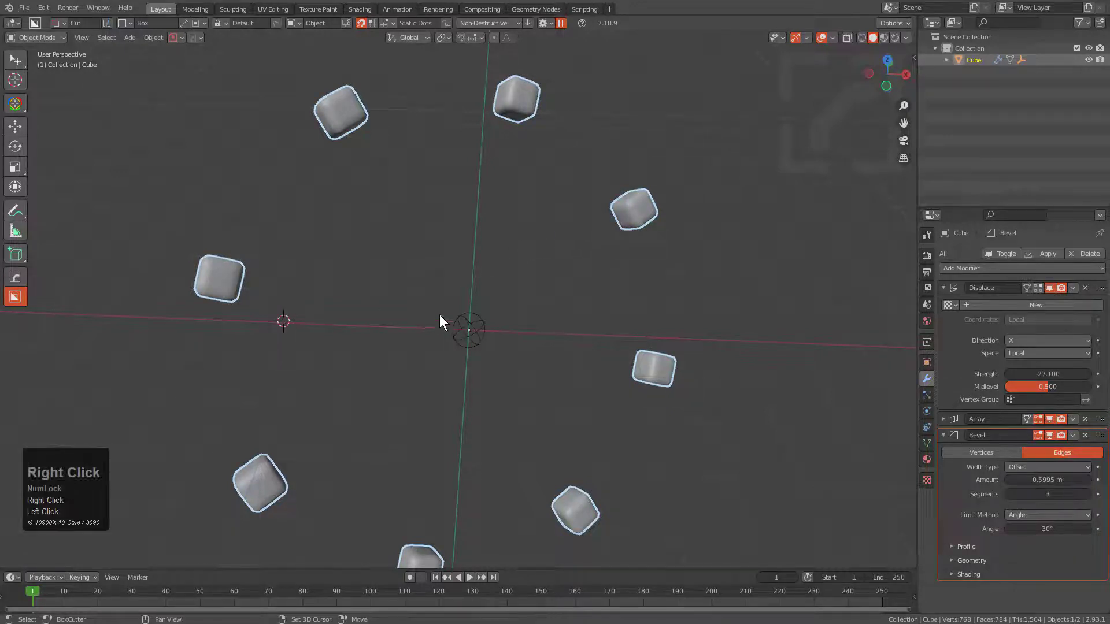
{"action": "key", "text": "shift+a"}
{"action": "mouse_move", "coordinate": [427, 199]}
{"action": "left_click", "coordinate": [474, 228]}
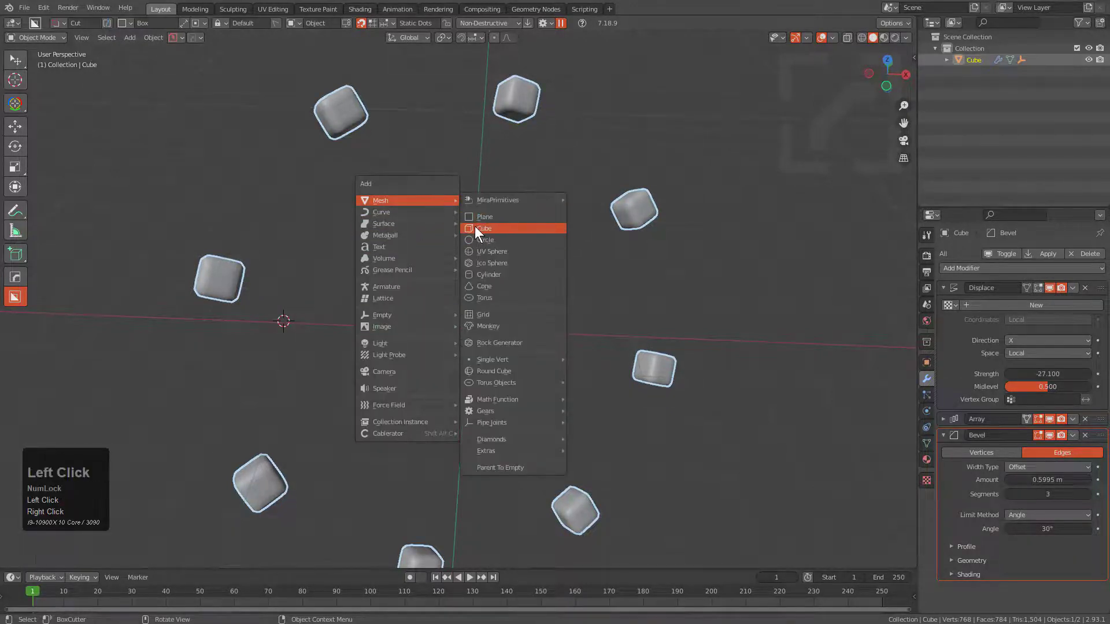
{"action": "key", "text": "s"}
{"action": "left_click", "coordinate": [330, 328]}
{"action": "key", "text": "g"}
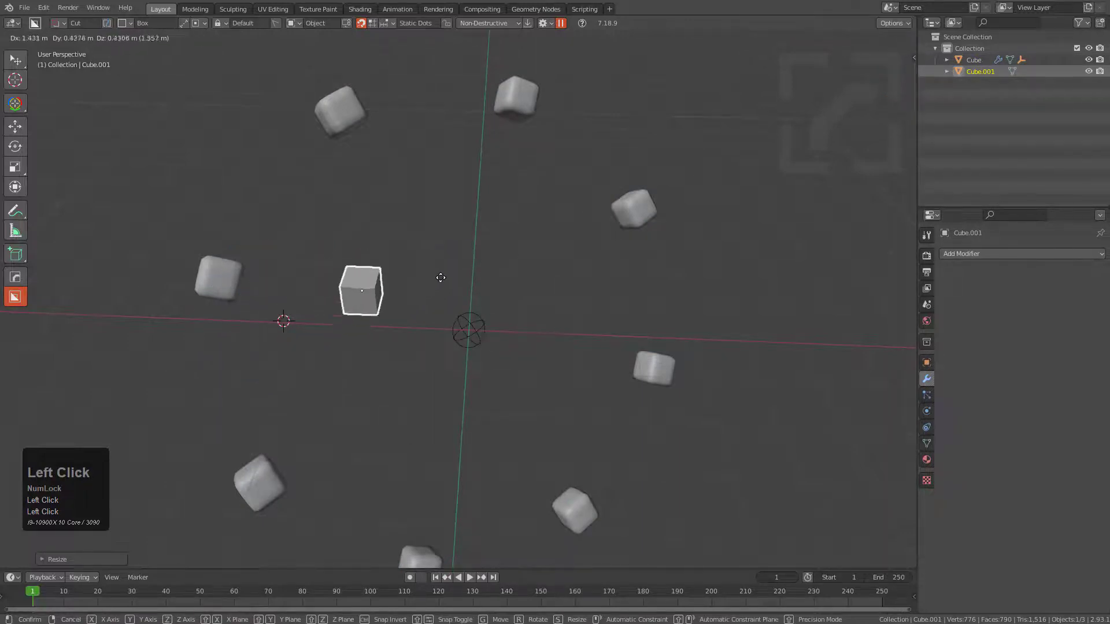
{"action": "right_click", "coordinate": [373, 297]}
Copy the beveled ring's modifiers onto the new cube and make the new cube the only selection
{"action": "left_click", "coordinate": [522, 117], "text": "shift"}
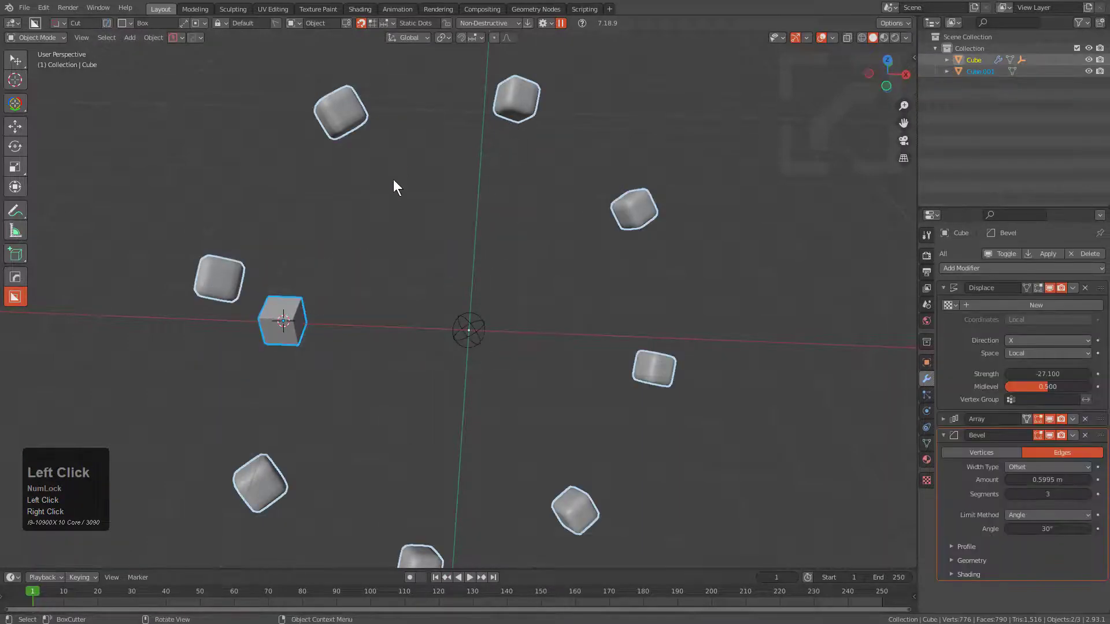
{"action": "key", "text": "ctrl+l"}
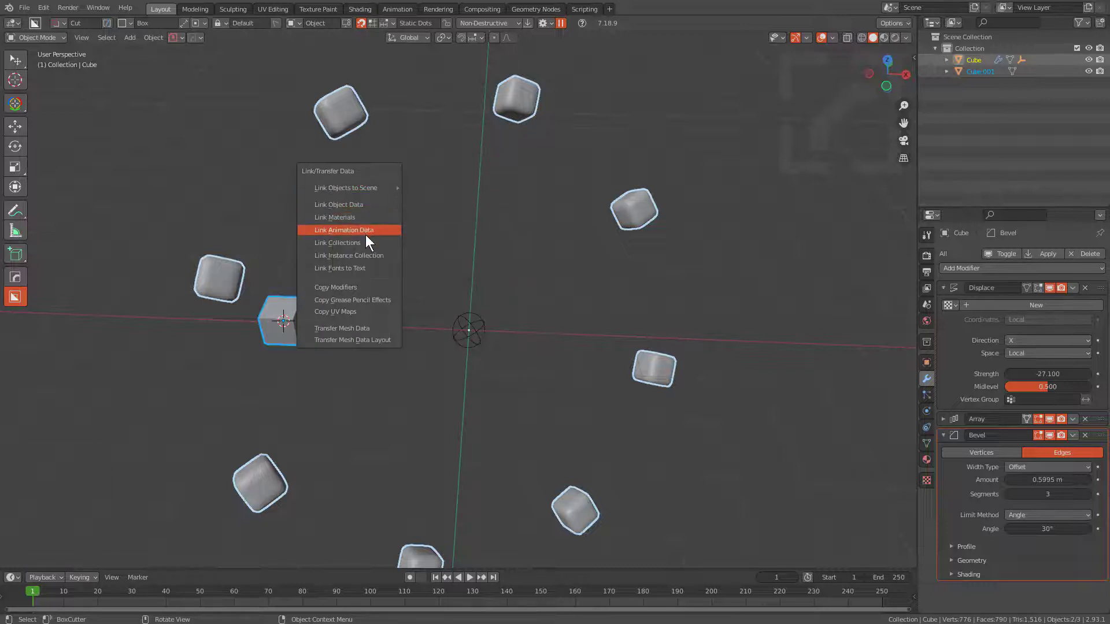
{"action": "left_click", "coordinate": [367, 294]}
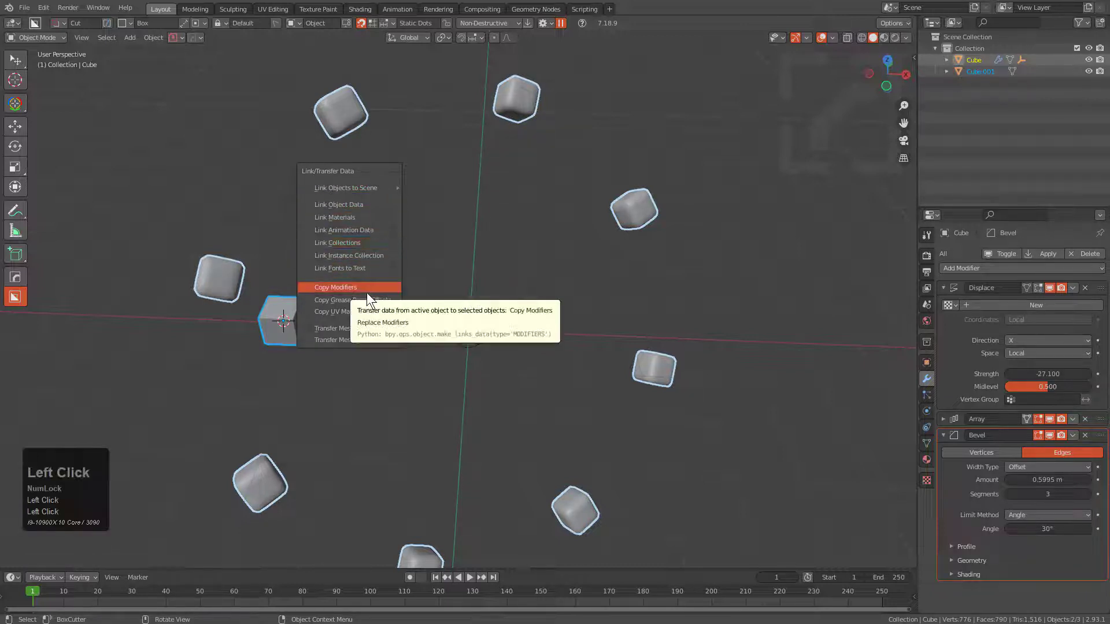
{"action": "scroll", "coordinate": [542, 232], "scroll_direction": "down", "scroll_amount": 3}
{"action": "left_click", "coordinate": [541, 236]}
Examine from several angles how the new cube's copied array is laid out around the empty compared with the original ring
{"action": "scroll", "coordinate": [526, 266], "scroll_direction": "down", "scroll_amount": 2}
{"action": "middle_click_drag", "start_coordinate": [511, 300], "coordinate": [581, 315]}
{"action": "middle_click_drag", "start_coordinate": [506, 323], "coordinate": [602, 297]}
{"action": "middle_click_drag", "start_coordinate": [441, 179], "coordinate": [528, 363]}
{"action": "scroll", "coordinate": [529, 363], "scroll_direction": "down", "scroll_amount": 1}
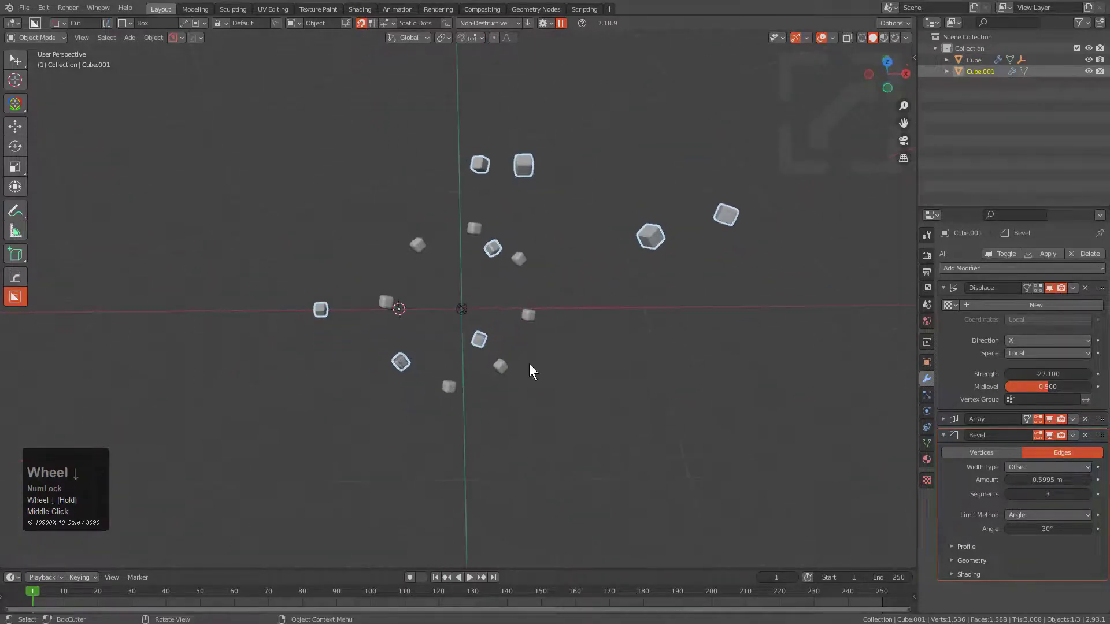
{"action": "scroll", "coordinate": [529, 363], "scroll_direction": "up", "scroll_amount": 2}
{"action": "middle_click_drag", "start_coordinate": [490, 323], "coordinate": [482, 259]}
{"action": "scroll", "coordinate": [482, 259], "scroll_direction": "up", "scroll_amount": 3}
{"action": "scroll", "coordinate": [271, 313], "scroll_direction": "down", "scroll_amount": 2}
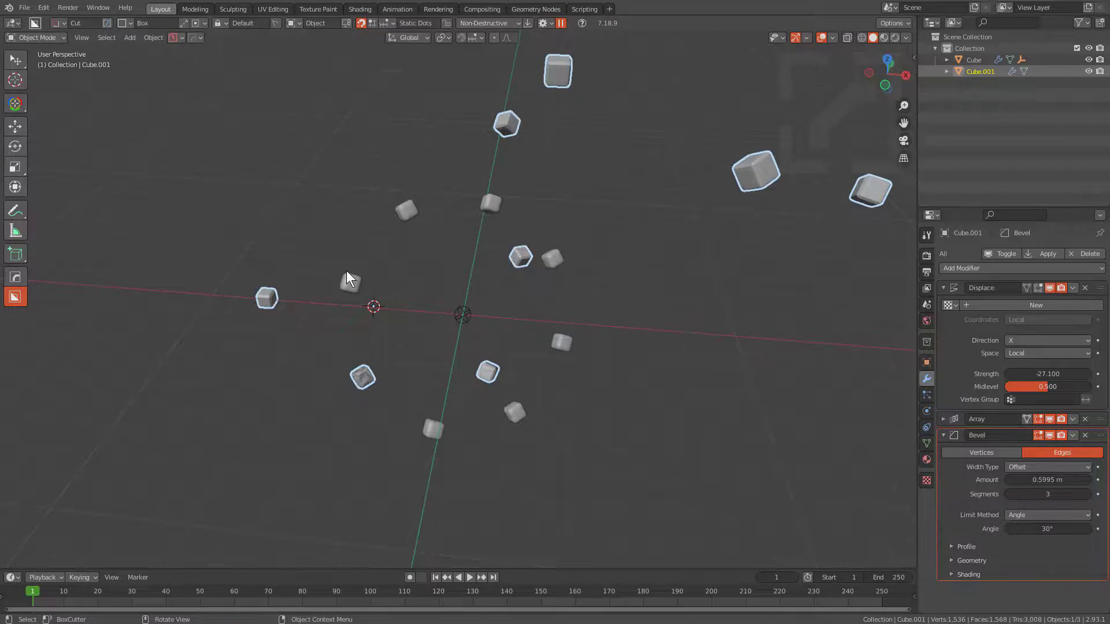
{"action": "middle_click_drag", "start_coordinate": [389, 250], "coordinate": [491, 288]}
{"action": "scroll", "coordinate": [480, 276], "scroll_direction": "down", "scroll_amount": 1}
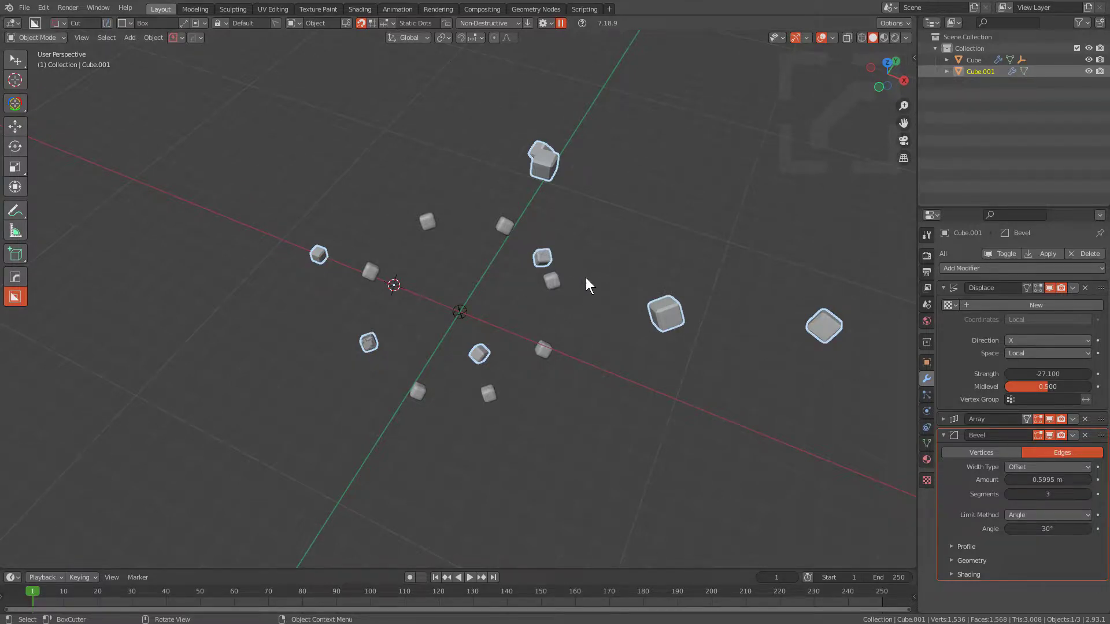
{"action": "middle_click_drag", "start_coordinate": [585, 278], "coordinate": [573, 286]}
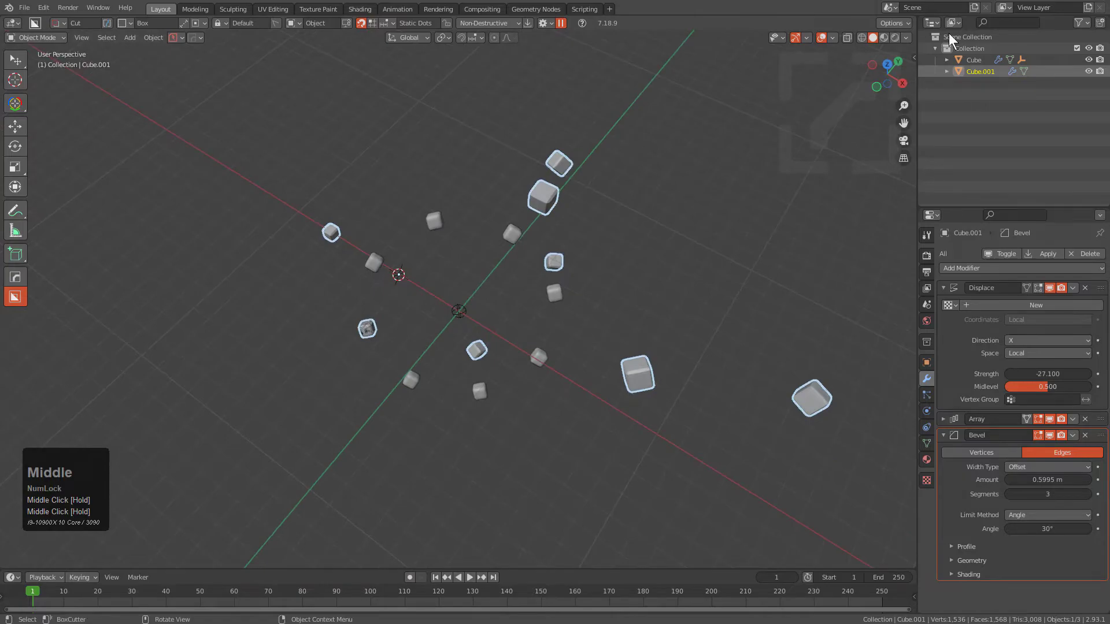